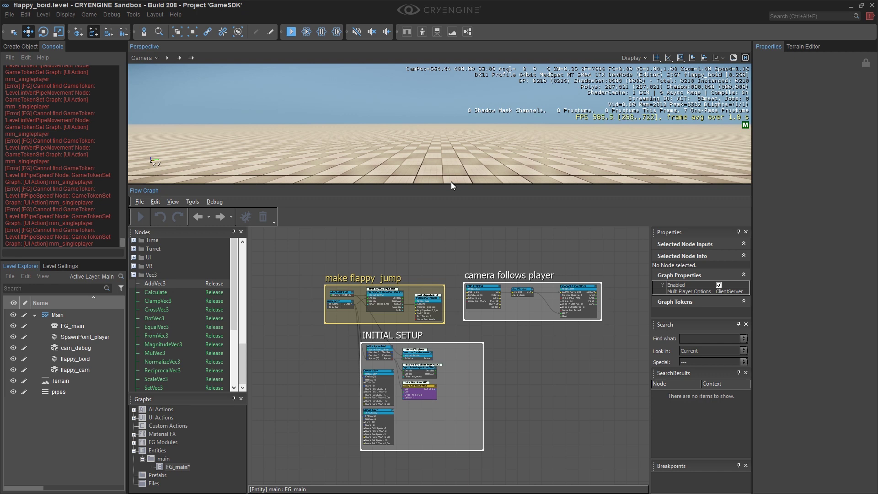
# - Enlarge the Perspective viewport and frame the flappy_boid sphere with open space beside it
pyautogui.moveTo(451, 185); pyautogui.dragTo(448, 361)
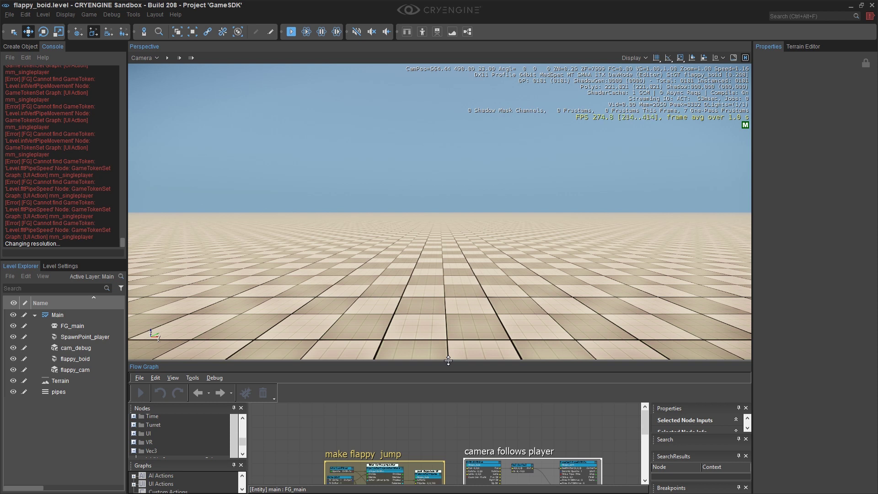
pyautogui.moveTo(482, 311); pyautogui.dragTo(481, 309, button='right')
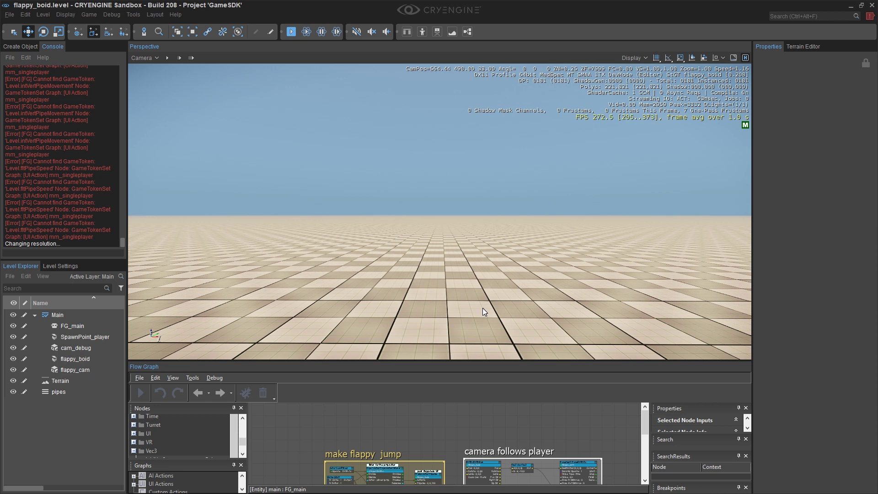
pyautogui.click(75, 359)
pyautogui.press('z')
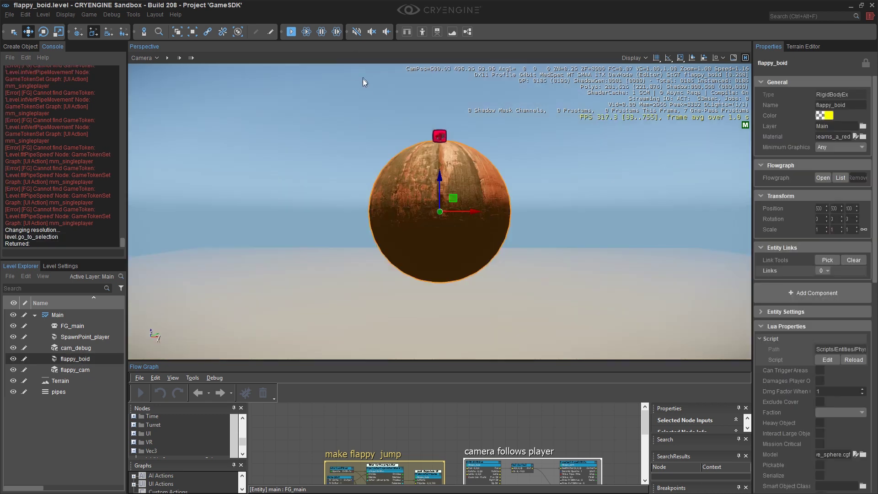
pyautogui.scroll(-5, 364, 189)
pyautogui.moveTo(364, 188); pyautogui.dragTo(226, 199, button='middle')
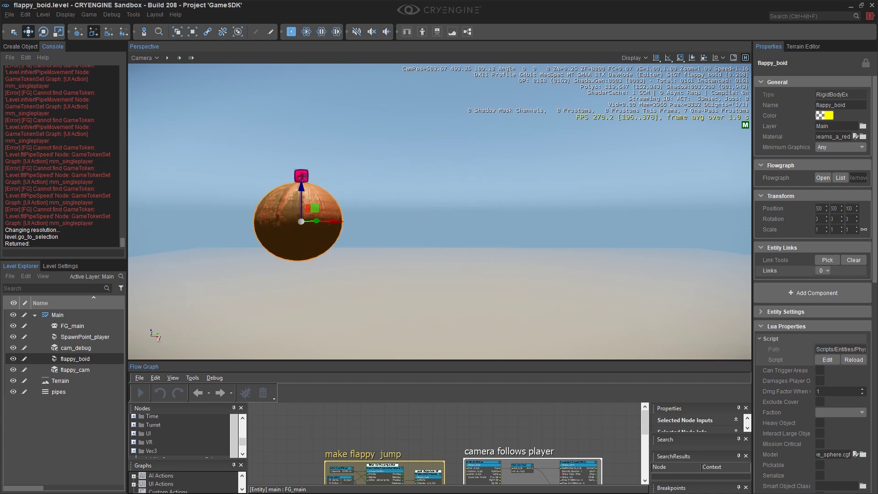
pyautogui.moveTo(395, 197); pyautogui.dragTo(325, 198, button='middle')
pyautogui.scroll(-4, 394, 197)
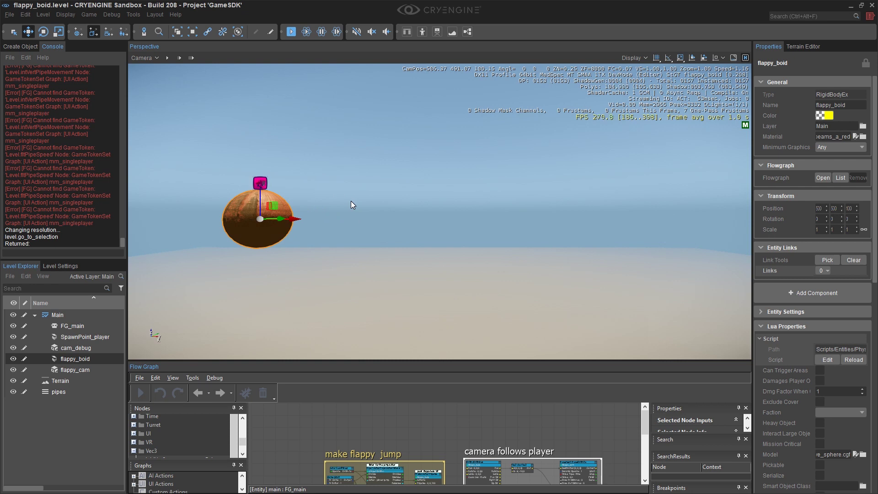
# - Clear the legacy entity search filter and place a RigidBodyEx entity on the terrain
pyautogui.click(28, 46)
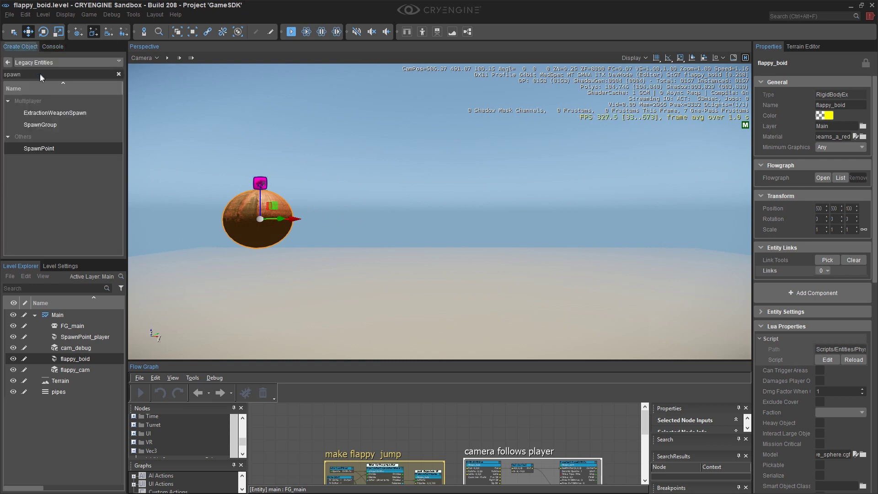
pyautogui.moveTo(24, 75); pyautogui.dragTo(3, 76)
pyautogui.press('BackSpace')
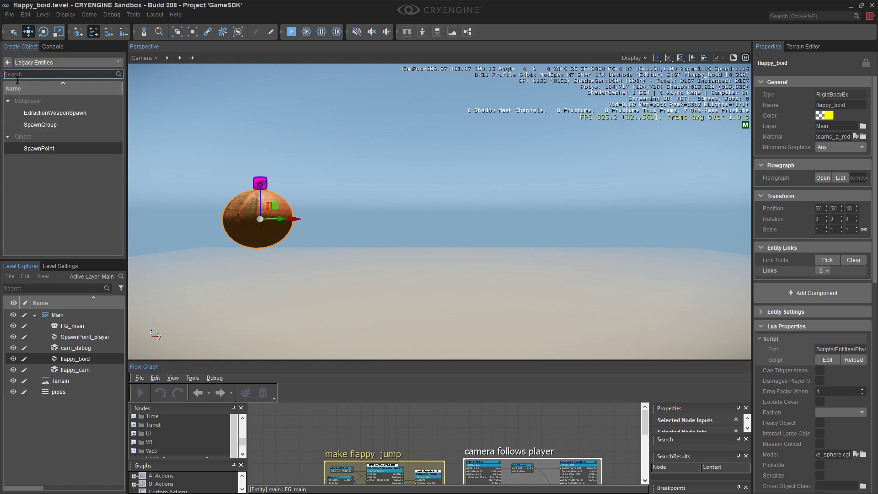
pyautogui.click(8, 232)
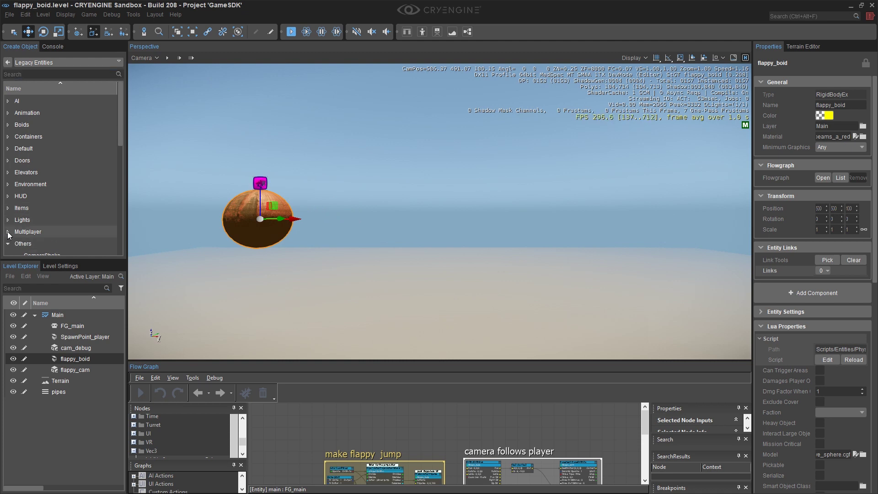
pyautogui.scroll(-5, 28, 183)
pyautogui.click(38, 149)
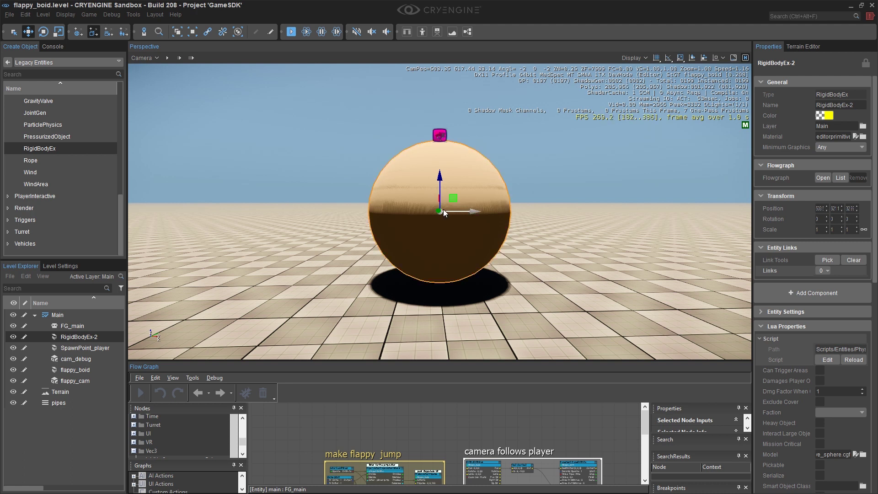
pyautogui.click(5, 64)
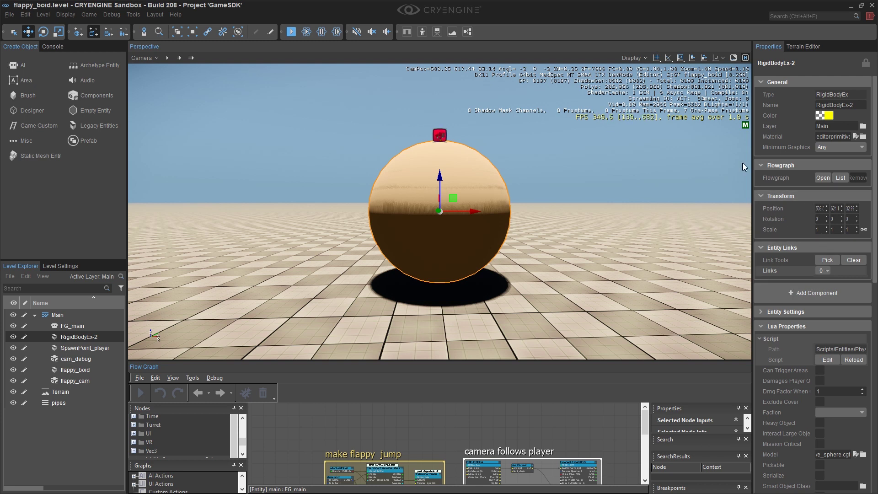
# - Open the asset selection for the new rigid body's Model property and enlarge its window
pyautogui.scroll(-5, 801, 151)
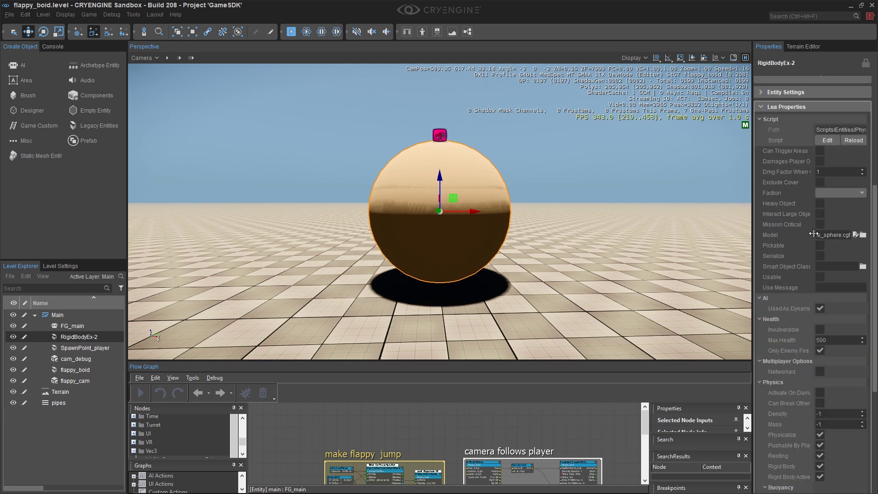
pyautogui.click(863, 235)
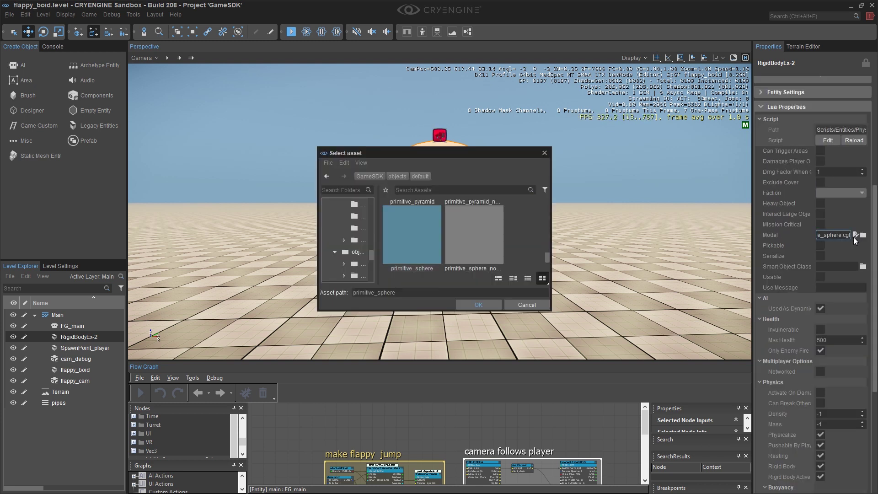
pyautogui.moveTo(432, 150); pyautogui.dragTo(167, 48)
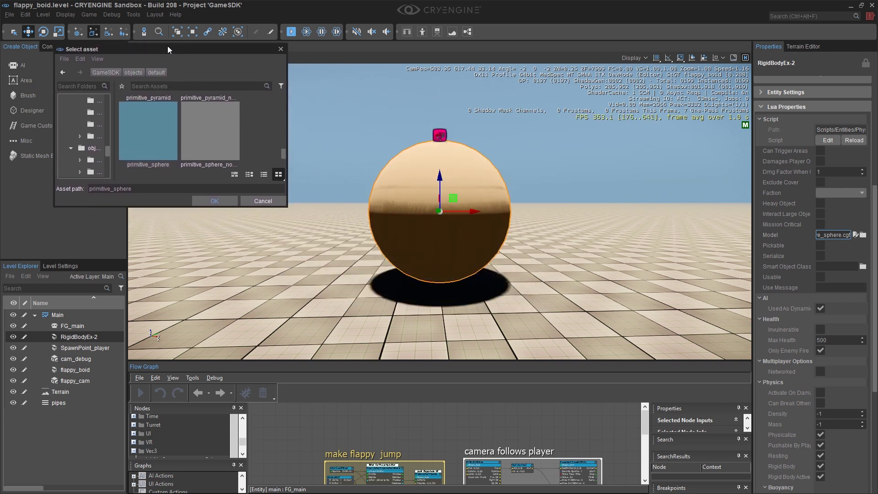
pyautogui.moveTo(286, 204); pyautogui.dragTo(285, 492)
pyautogui.scroll(5, 102, 120)
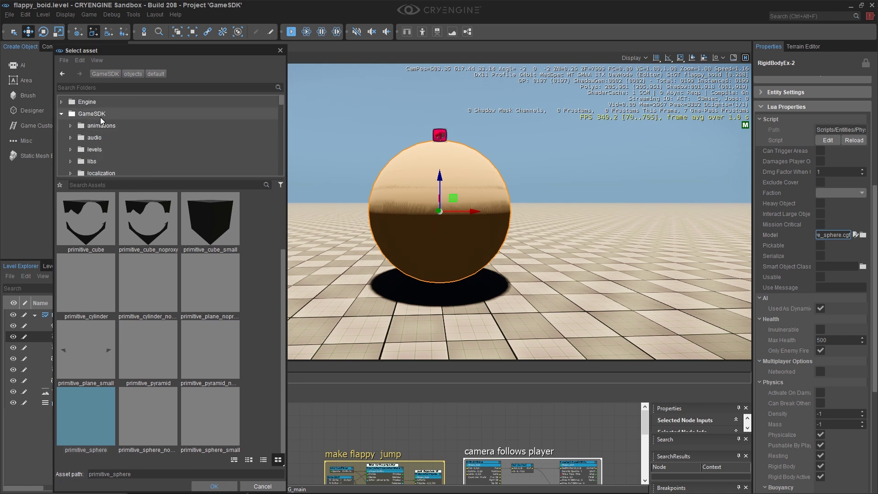
# - Browse the asset folders to GameSDK/objects/props/flappy_boid
pyautogui.click(61, 114)
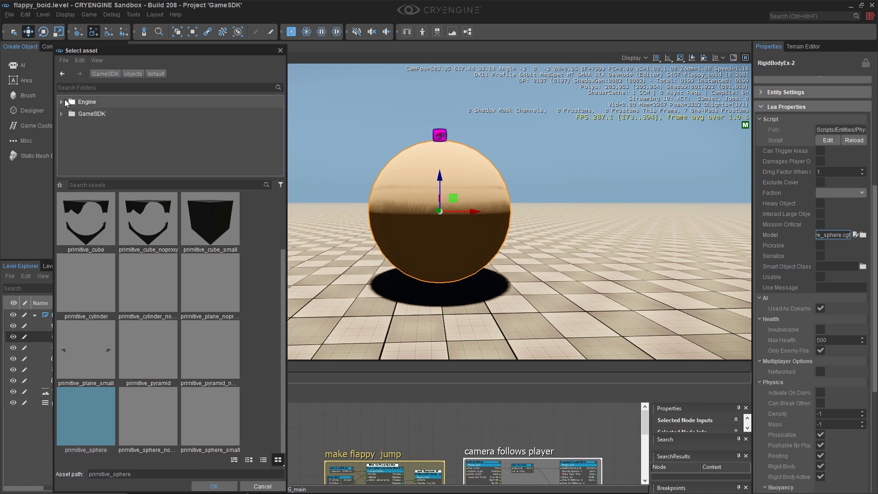
pyautogui.click(61, 102)
pyautogui.click(61, 102)
pyautogui.click(61, 102)
pyautogui.click(61, 102)
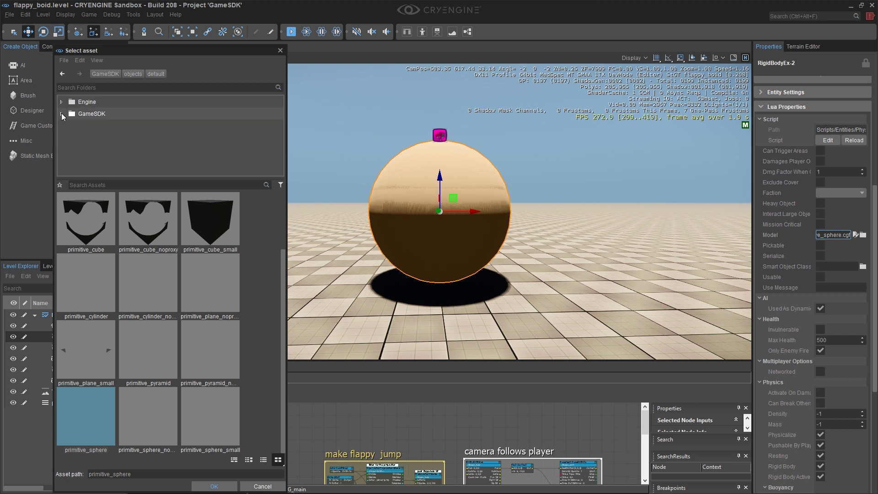
pyautogui.click(61, 113)
pyautogui.scroll(-3, 80, 125)
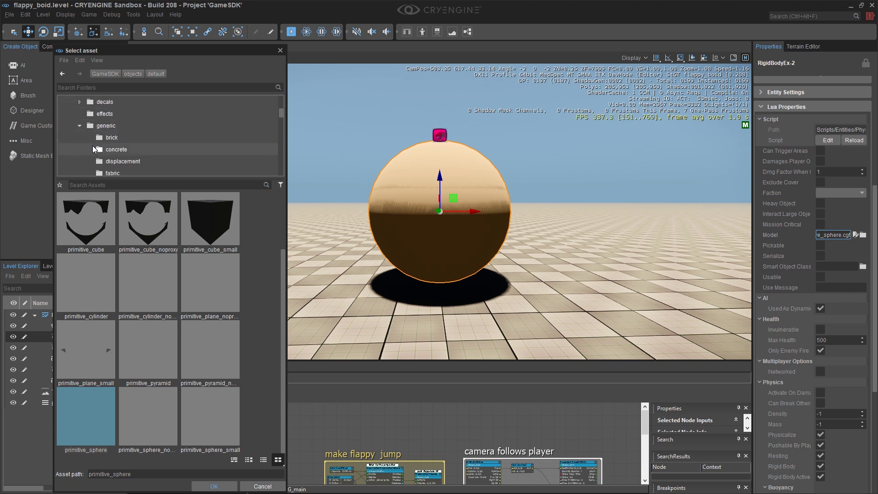
pyautogui.click(79, 125)
pyautogui.scroll(-2, 81, 126)
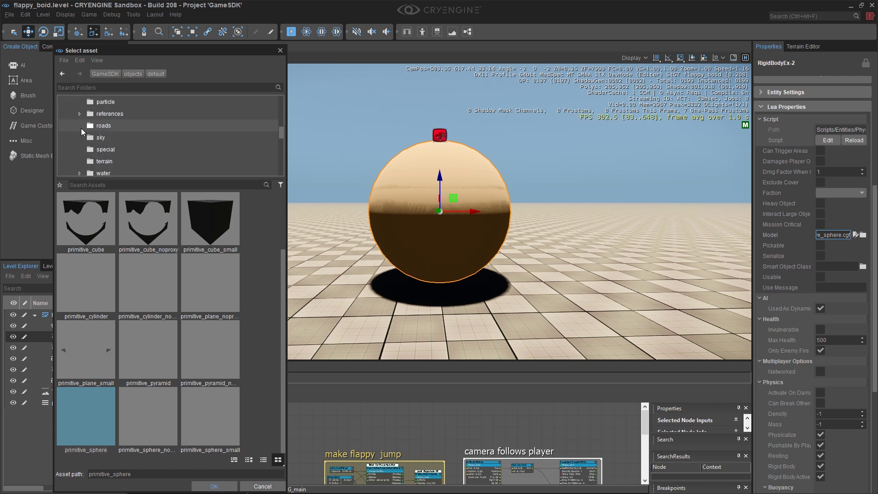
pyautogui.scroll(5, 82, 133)
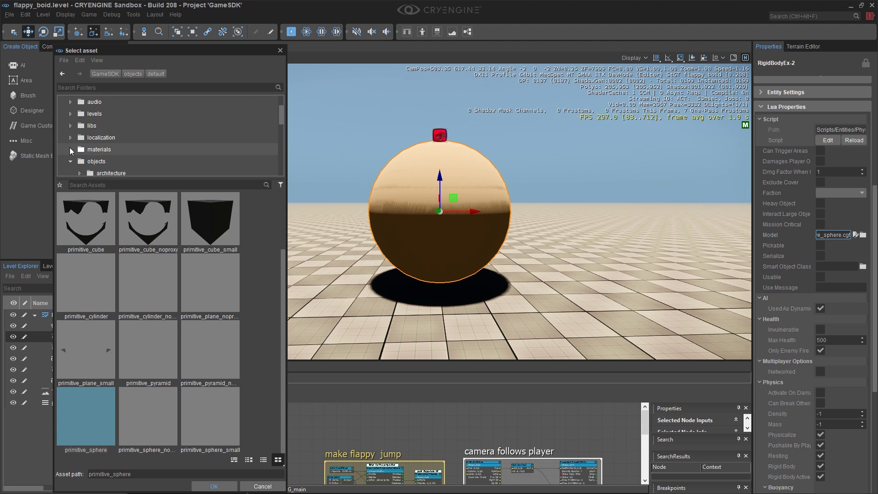
pyautogui.scroll(-4, 83, 137)
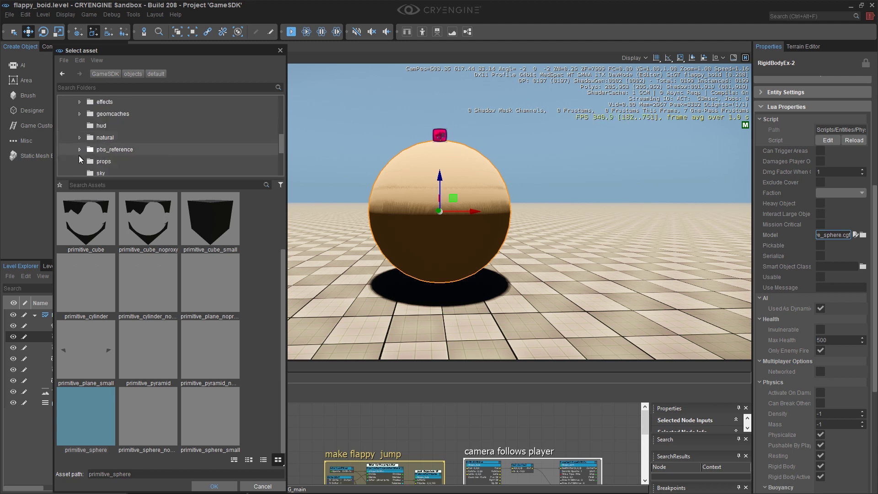
pyautogui.click(80, 162)
pyautogui.scroll(-3, 83, 158)
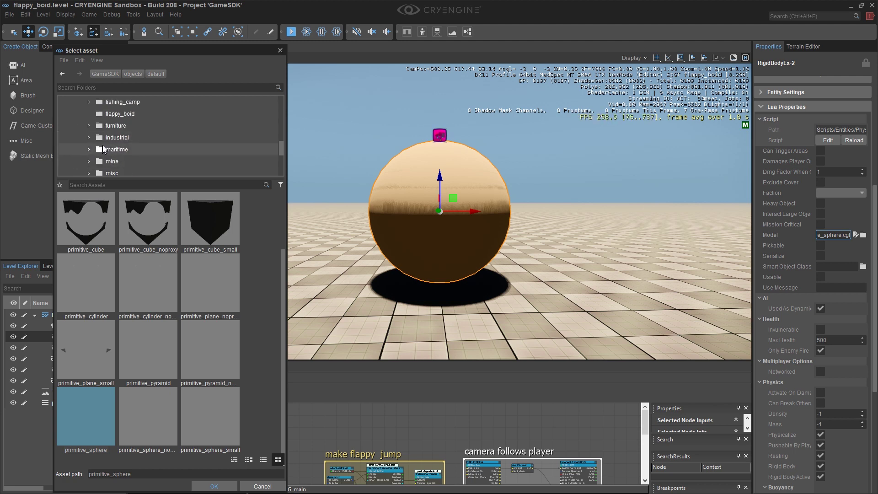
pyautogui.click(112, 115)
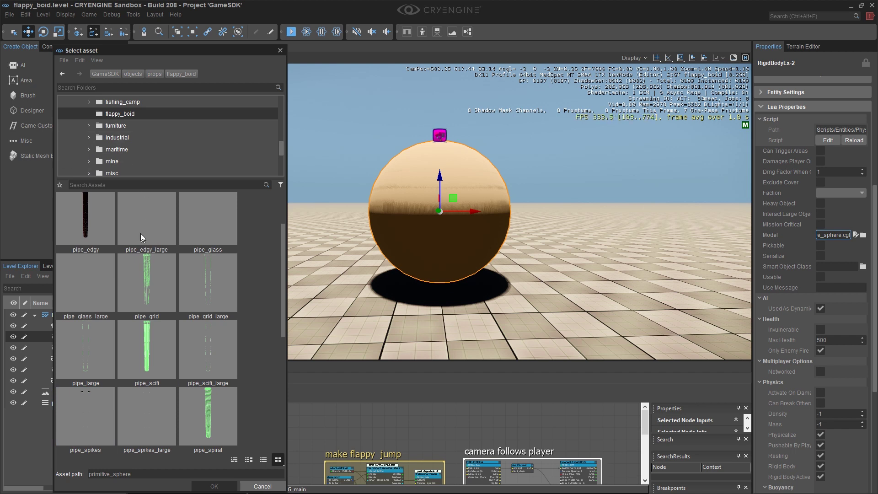
# - Assign the pipe mesh as the rigid body's model and confirm the selection
pyautogui.scroll(2, 133, 228)
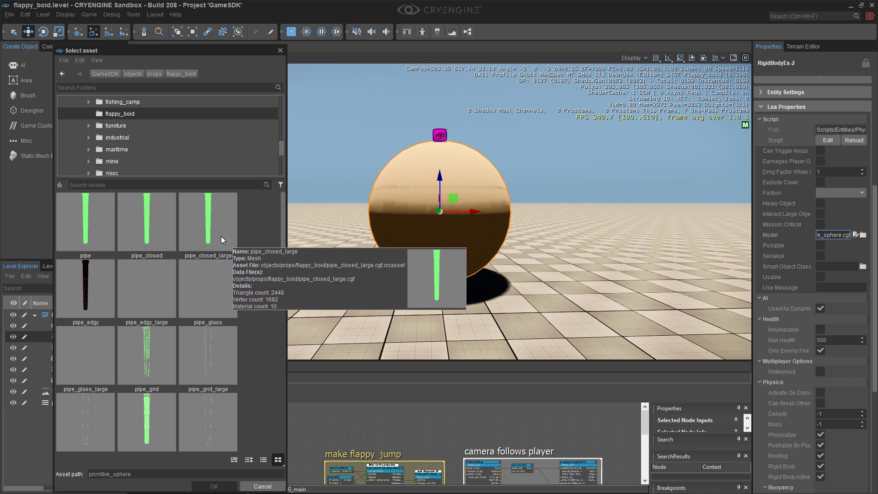
pyautogui.click(93, 228)
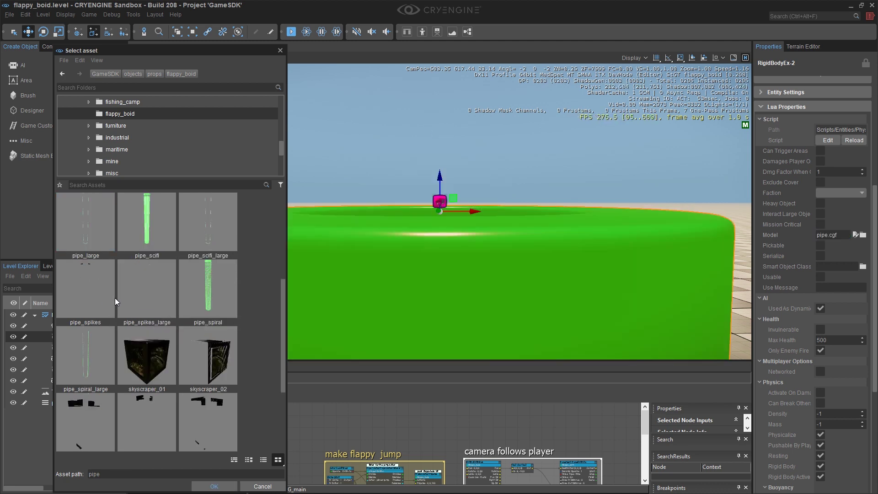
pyautogui.click(218, 487)
# - Examine the pipe and how it sits in the terrain from above and from ground level
pyautogui.scroll(-5, 343, 295)
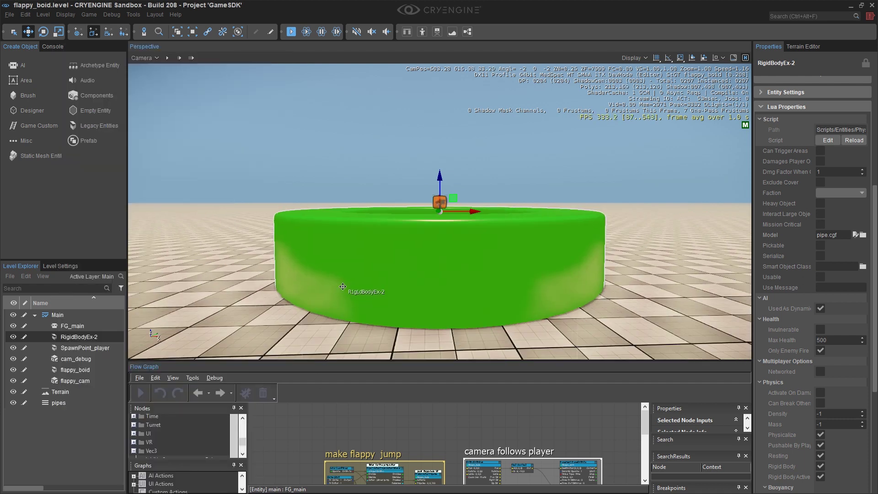
pyautogui.moveTo(354, 285); pyautogui.dragTo(361, 242, button='middle')
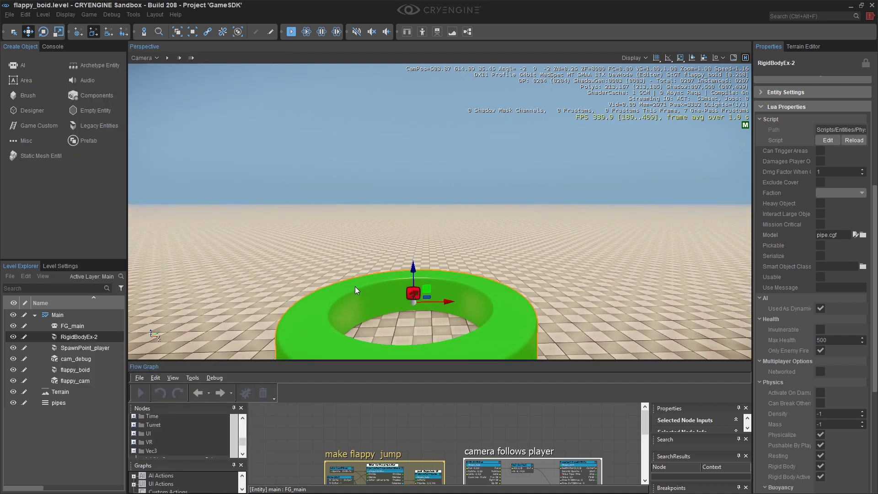
pyautogui.moveTo(355, 289); pyautogui.dragTo(324, 359, button='right')
pyautogui.keyDown('alt'); pyautogui.moveTo(358, 313); pyautogui.dragTo(358, 316, button='middle'); pyautogui.keyUp('alt')
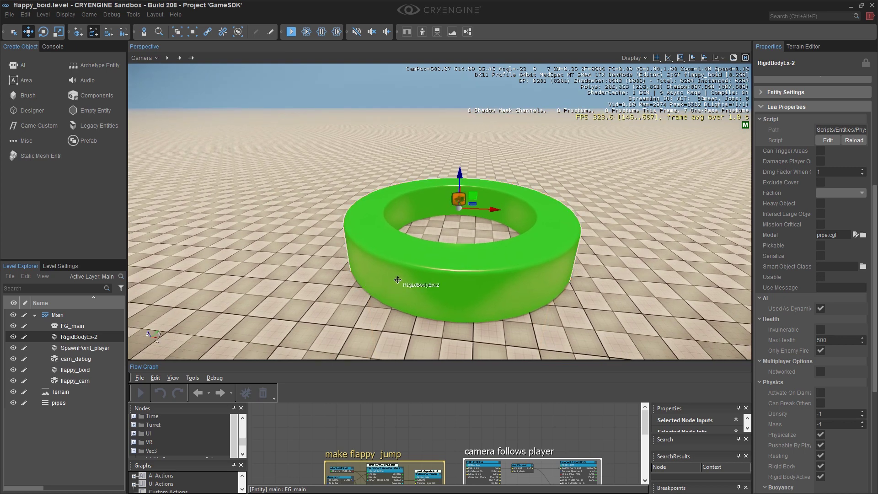
pyautogui.moveTo(453, 221); pyautogui.dragTo(447, 302, button='middle')
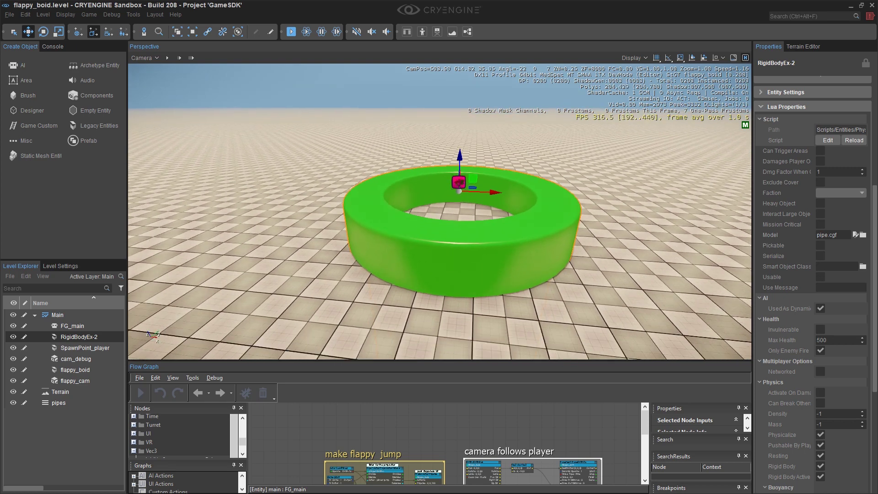
pyautogui.moveTo(446, 300); pyautogui.dragTo(503, 236, button='right')
pyautogui.moveTo(480, 64); pyautogui.dragTo(478, 68, button='right')
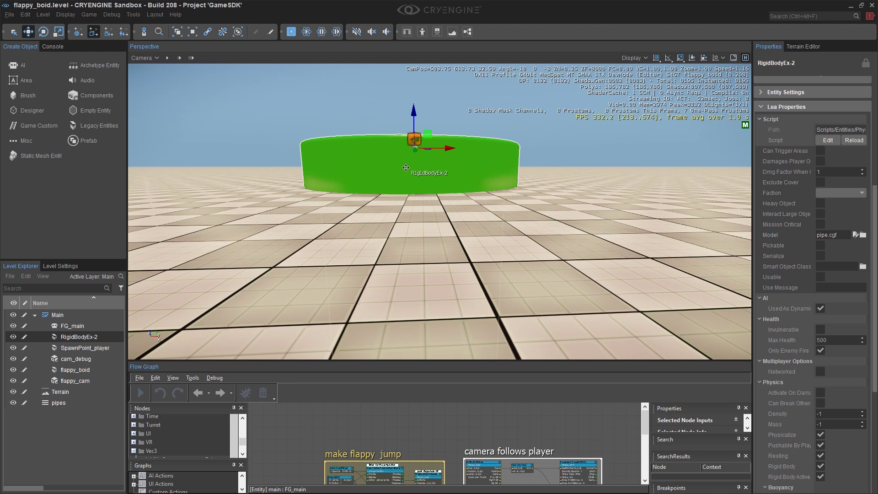
# - Try raising the pipe vertically out of the terrain, and undo the move
pyautogui.moveTo(389, 175); pyautogui.dragTo(391, 166, button='middle')
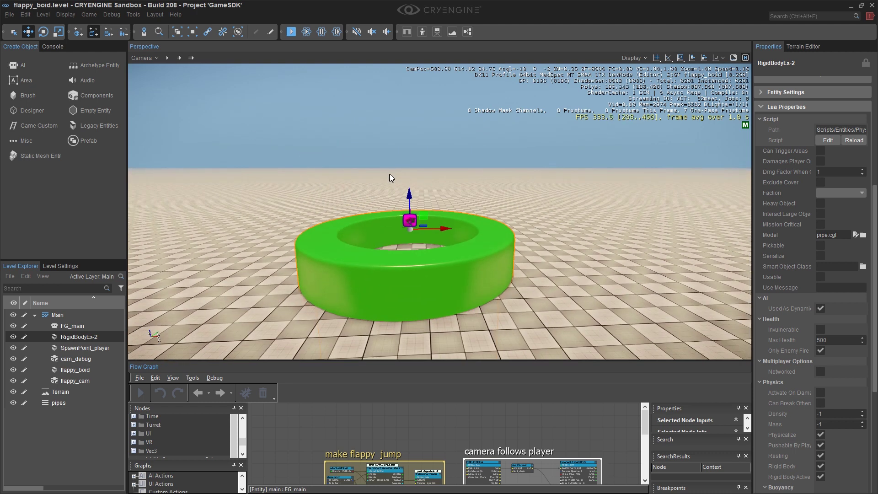
pyautogui.moveTo(409, 191); pyautogui.dragTo(413, 79)
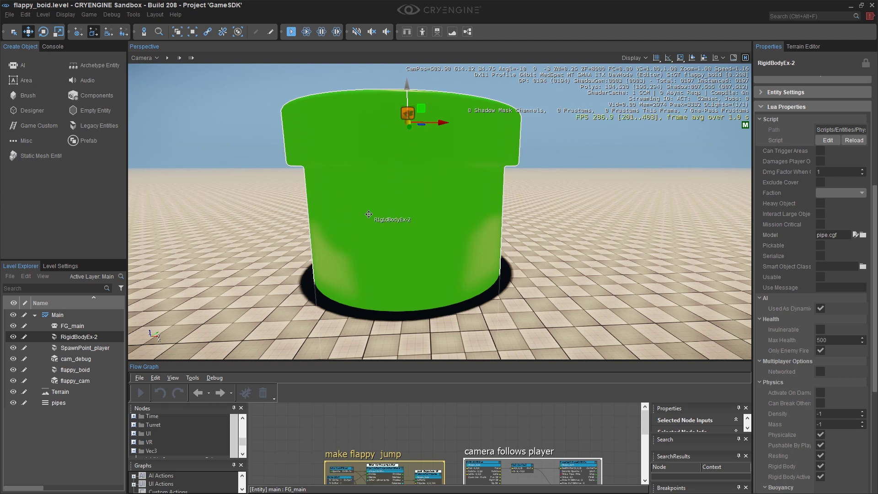
pyautogui.hotkey('ctrl', 'z')
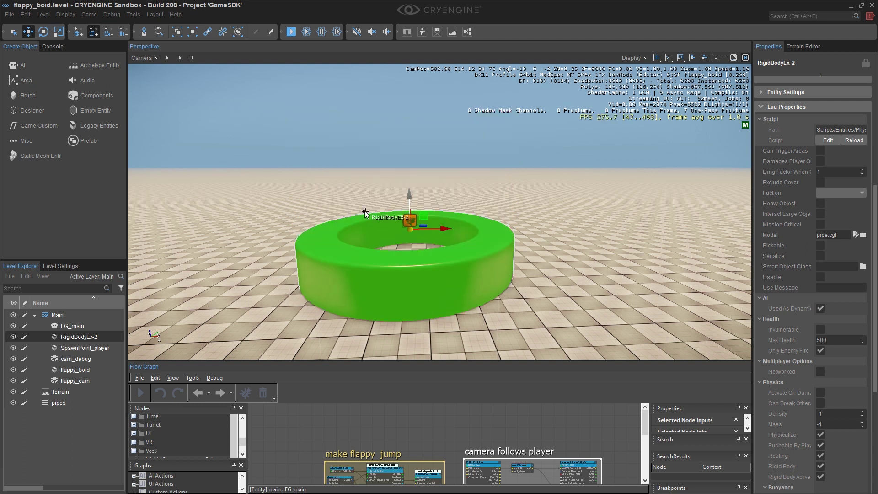
# - Turn off Camera Terrain Collisions and view the pipe's body from beneath the terrain
pyautogui.click(155, 60)
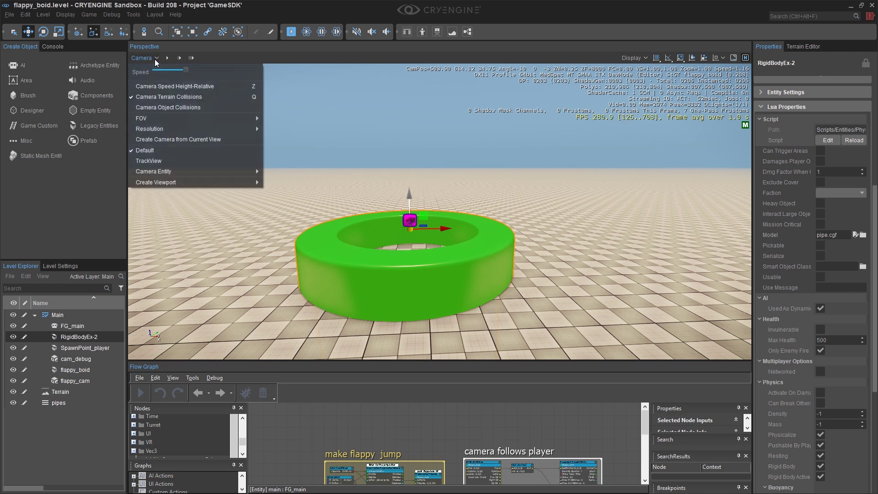
pyautogui.click(207, 98)
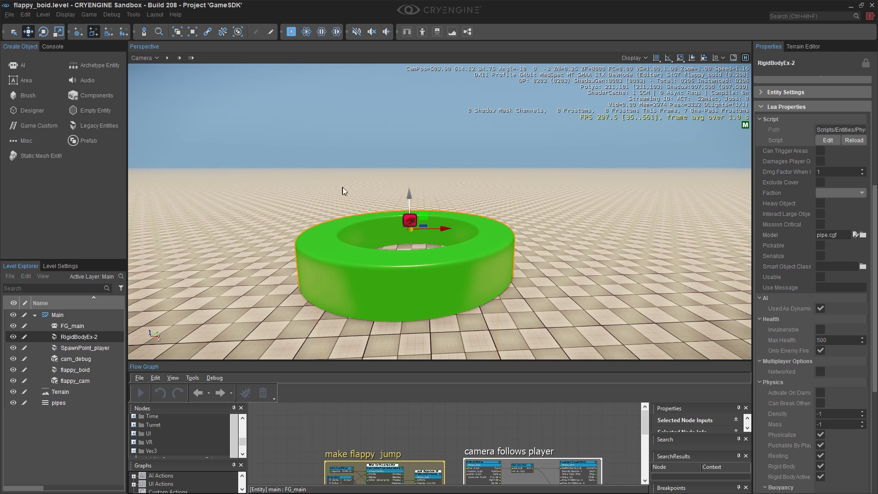
pyautogui.moveTo(342, 187); pyautogui.dragTo(341, 249, button='middle')
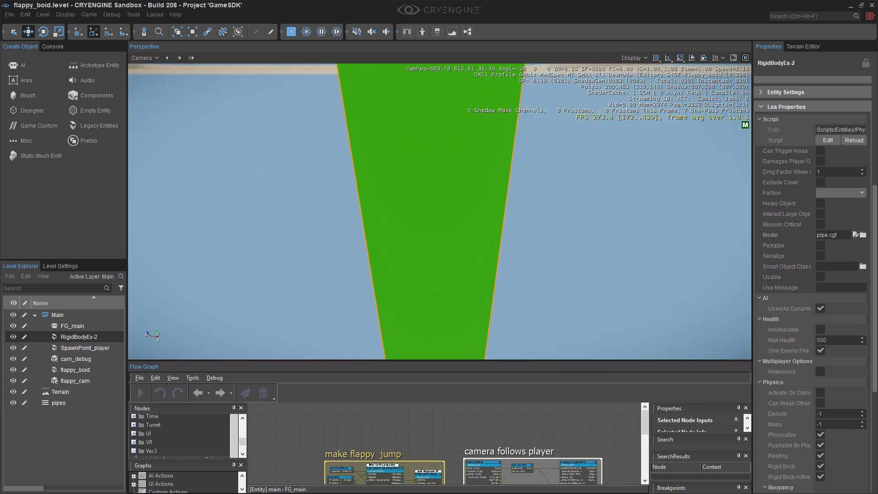
# - Examine the pipe's lower length beneath the terrain and return to a view of its rim above ground
pyautogui.scroll(-6, 351, 185)
pyautogui.moveTo(351, 185); pyautogui.dragTo(352, 208, button='middle')
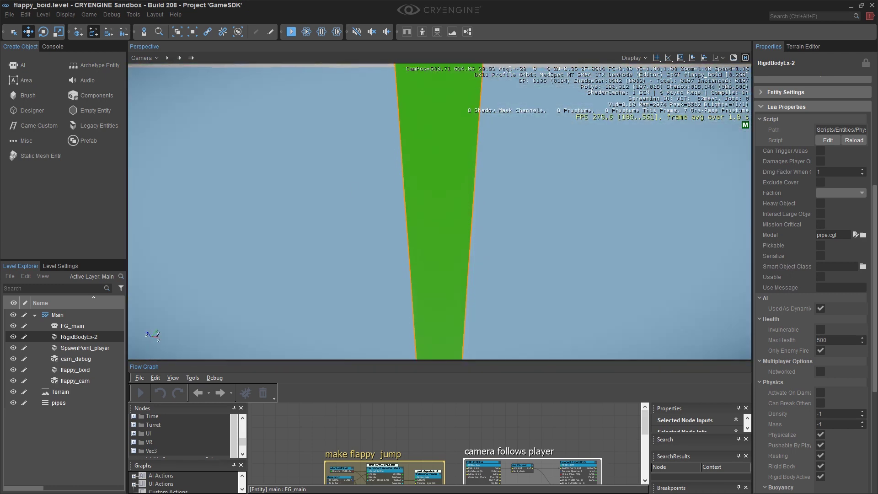
pyautogui.moveTo(357, 171)
pyautogui.mouseDown(button='right')
pyautogui.moveTo(355, 192)
pyautogui.moveTo(366, 173)
pyautogui.mouseUp(button='right')
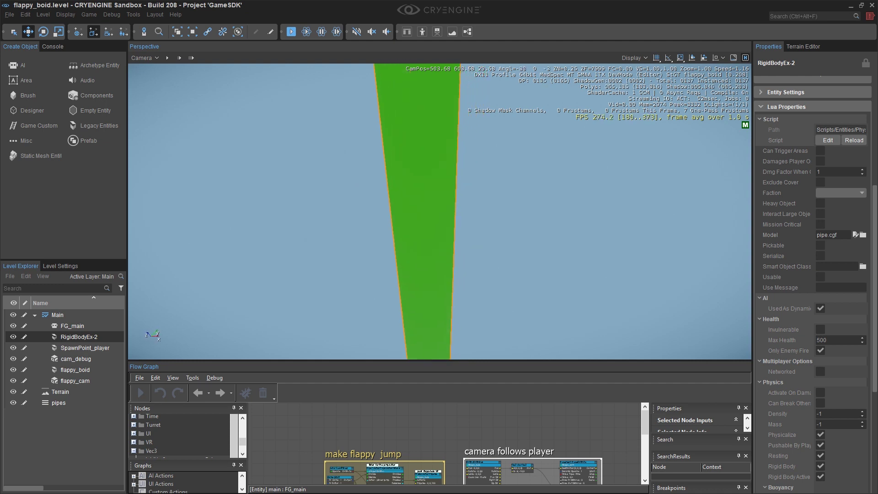
pyautogui.moveTo(360, 174); pyautogui.dragTo(365, 148, button='middle')
pyautogui.moveTo(360, 172); pyautogui.dragTo(366, 120, button='right')
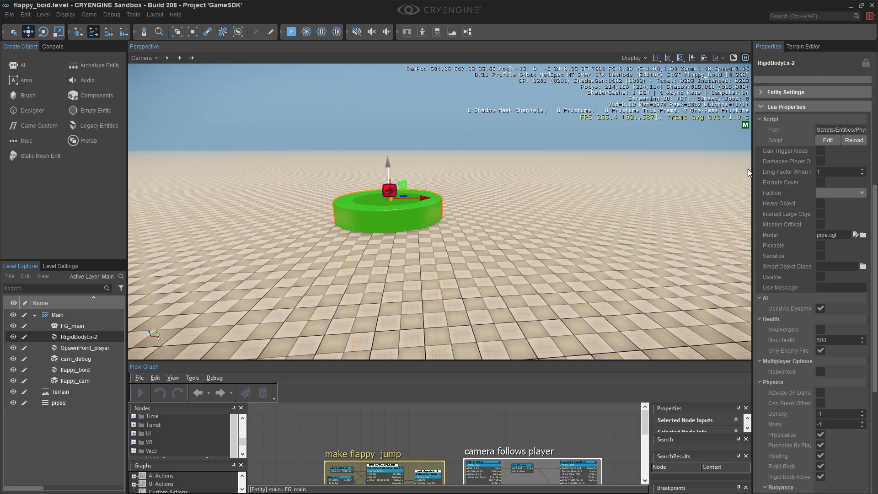
# - Set the pipe entity's position to X 515, Y 500 and Z 100
pyautogui.moveTo(752, 159); pyautogui.dragTo(729, 158)
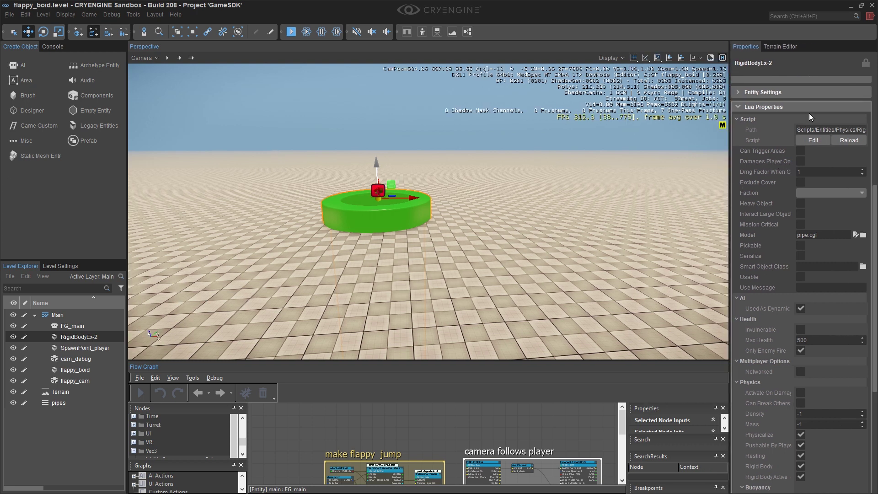
pyautogui.scroll(2, 804, 133)
pyautogui.scroll(3, 804, 132)
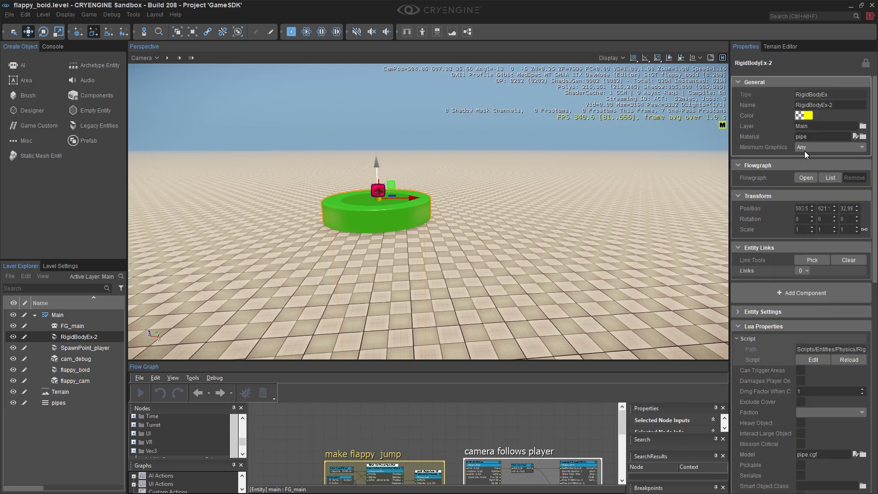
pyautogui.click(802, 209)
pyautogui.write('515')
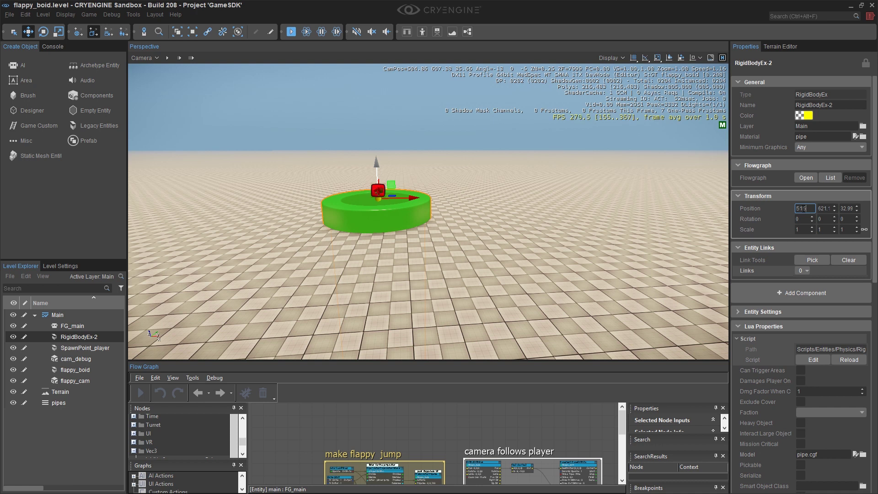
pyautogui.press('Tab')
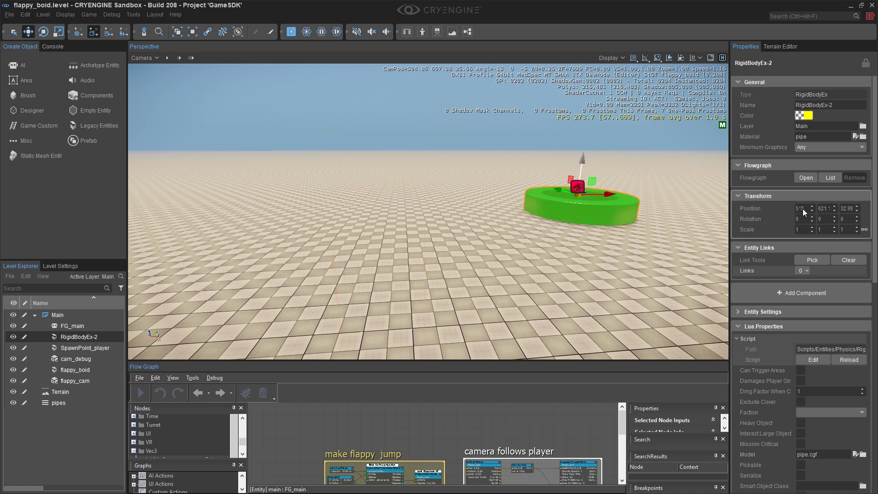
pyautogui.write('500')
pyautogui.press('Return')
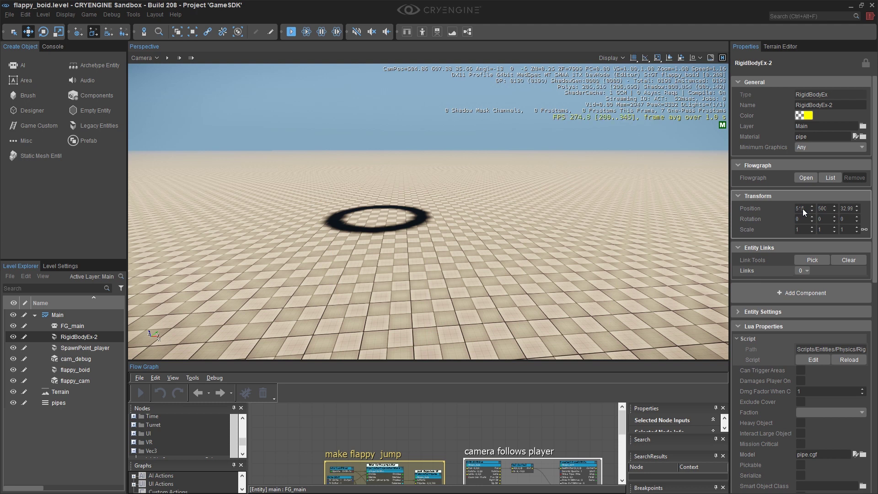
pyautogui.click(849, 208)
pyautogui.write('100')
pyautogui.press('Return')
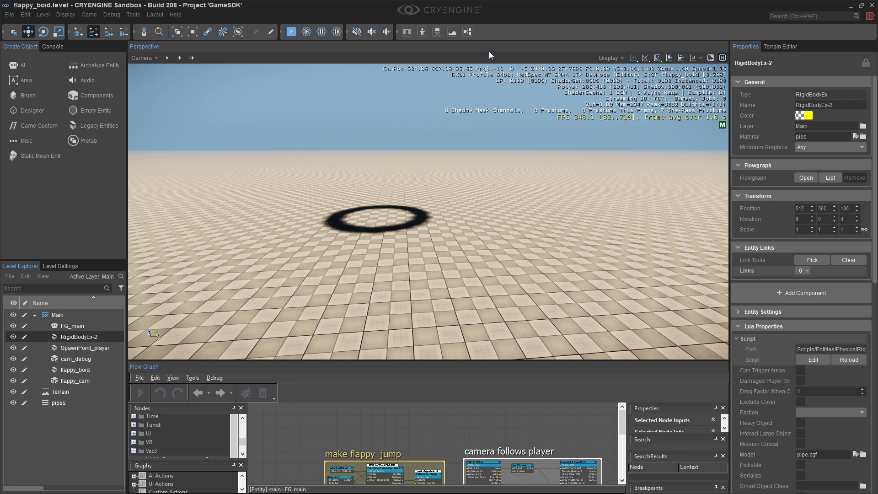
# - Frame the pipe at its new position and examine its placement relative to the flappy boid
pyautogui.press('z')
pyautogui.moveTo(467, 113); pyautogui.dragTo(477, 89, button='right')
pyautogui.press('w')
pyautogui.press('e')
pyautogui.press('w')
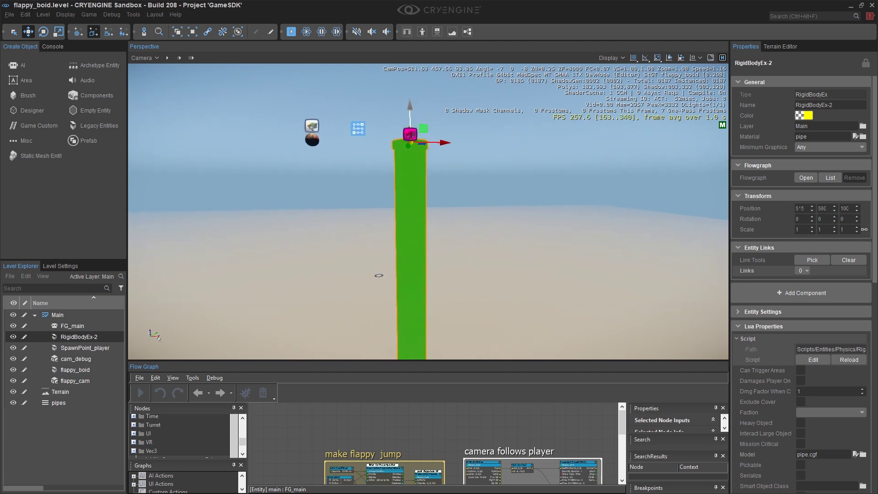
pyautogui.moveTo(463, 123); pyautogui.dragTo(441, 122, button='right')
pyautogui.moveTo(463, 120); pyautogui.dragTo(469, 149, button='middle')
pyautogui.moveTo(475, 168); pyautogui.dragTo(475, 167, button='right')
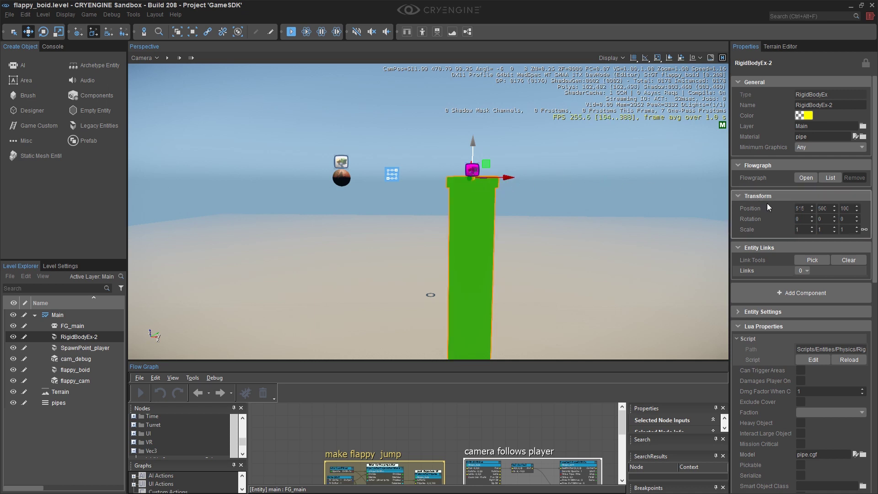
# - Browse the pipe's material choices to materials/generic/concrete and generate thumbnails for that folder
pyautogui.moveTo(793, 208); pyautogui.dragTo(788, 208)
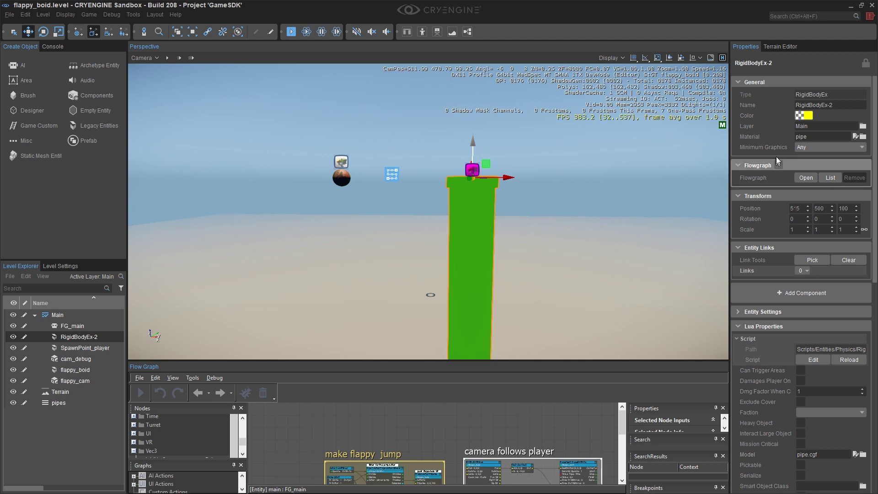
pyautogui.click(863, 137)
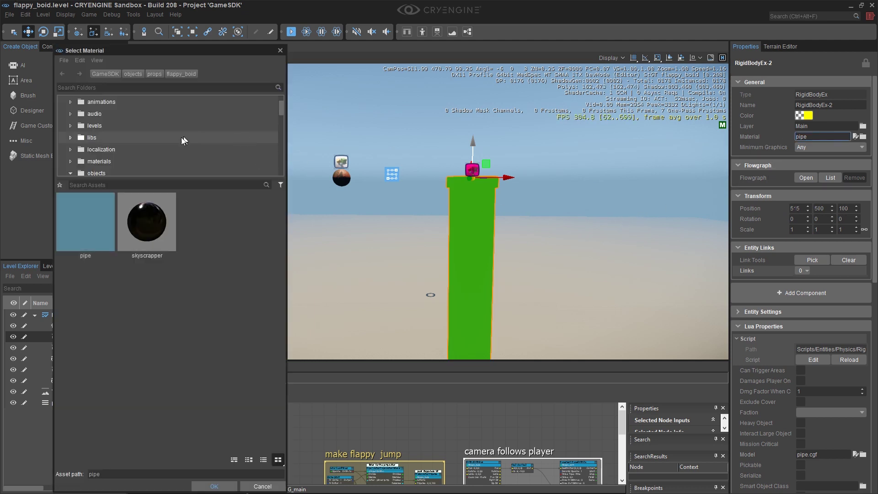
pyautogui.click(71, 161)
pyautogui.scroll(-2, 110, 143)
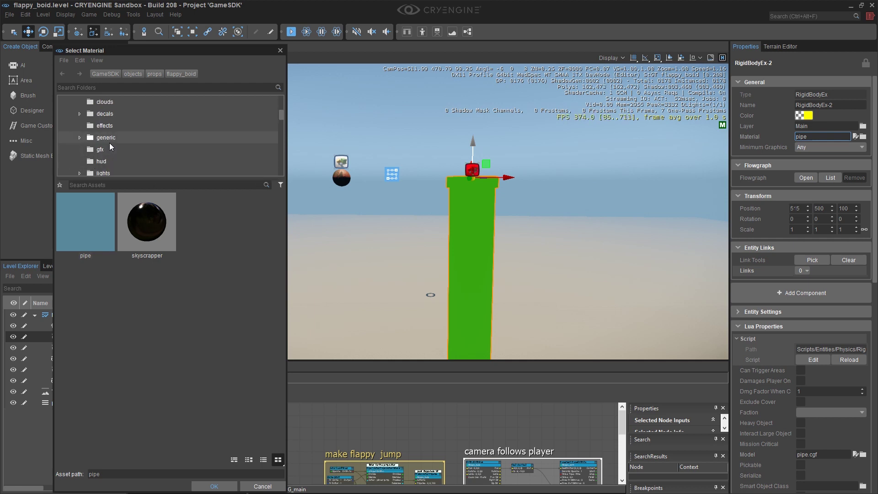
pyautogui.scroll(2, 109, 142)
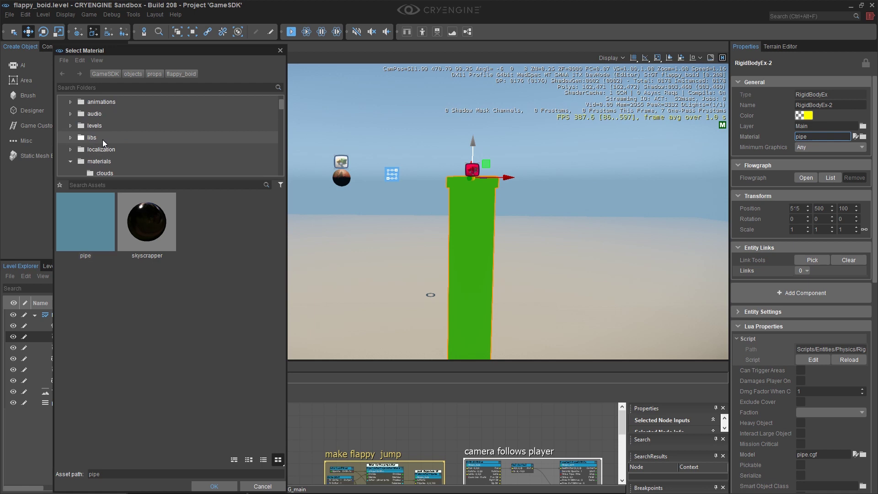
pyautogui.scroll(-3, 96, 155)
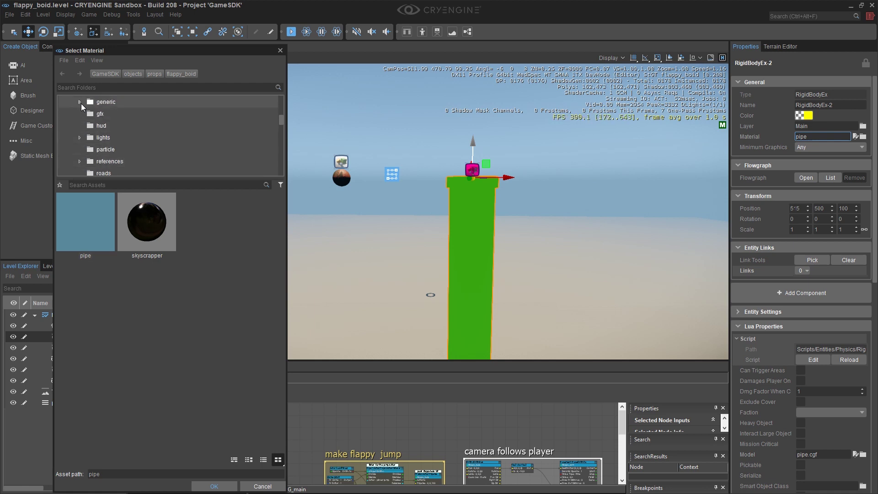
pyautogui.click(81, 102)
pyautogui.click(119, 125)
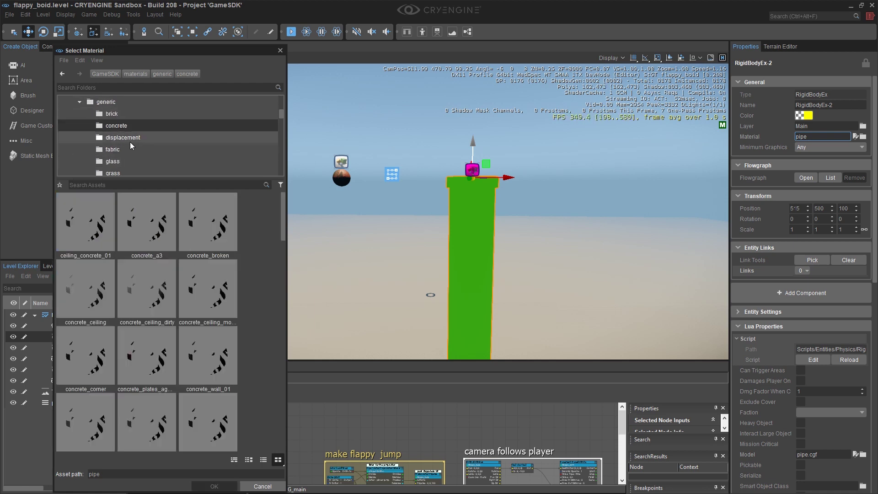
pyautogui.rightClick(119, 128)
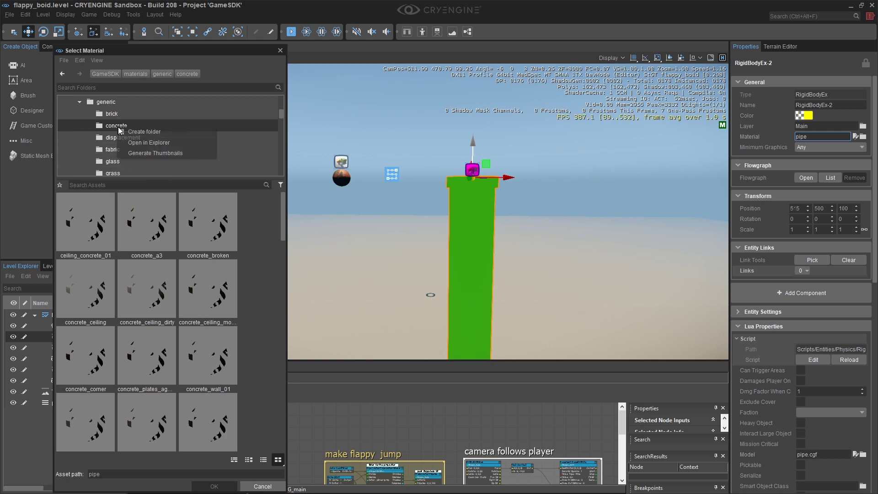
pyautogui.click(149, 153)
# - Preview concrete materials on the pipe, including roof_paper, and assign roof_tar_paper_01
pyautogui.scroll(-1, 151, 135)
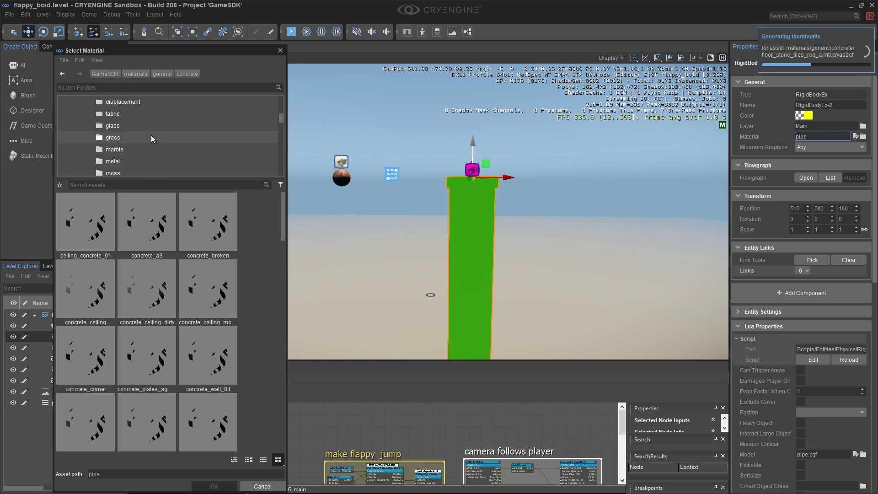
pyautogui.scroll(-4, 184, 134)
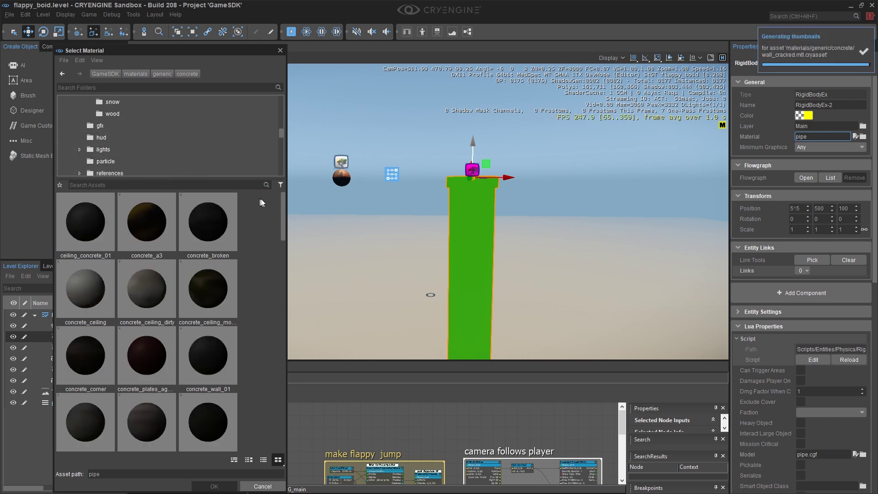
pyautogui.moveTo(281, 198); pyautogui.dragTo(288, 392)
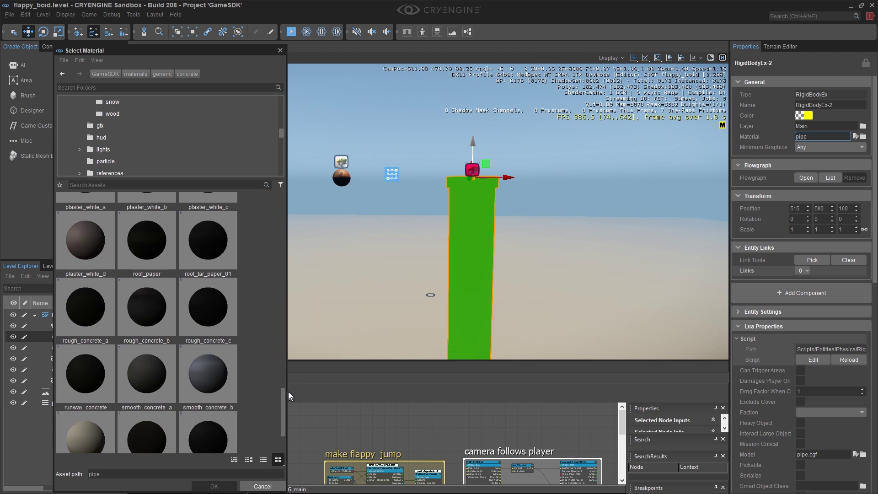
pyautogui.click(219, 250)
pyautogui.click(150, 243)
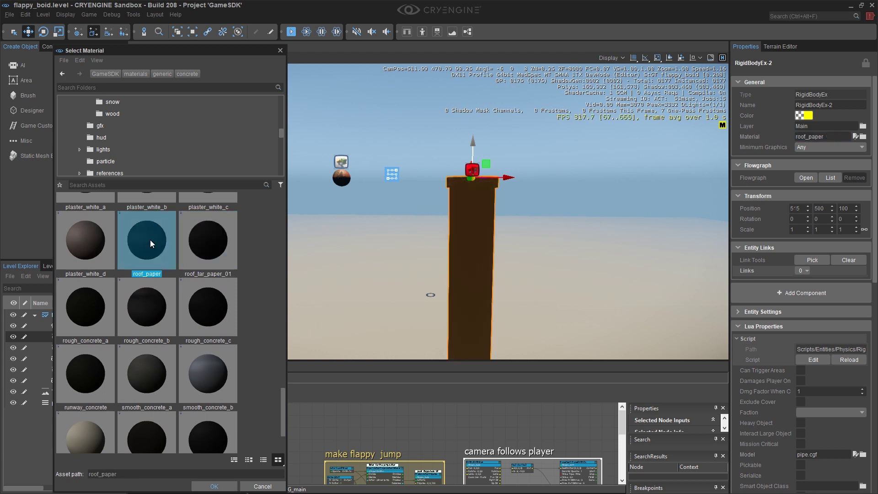
pyautogui.click(202, 241)
pyautogui.click(214, 486)
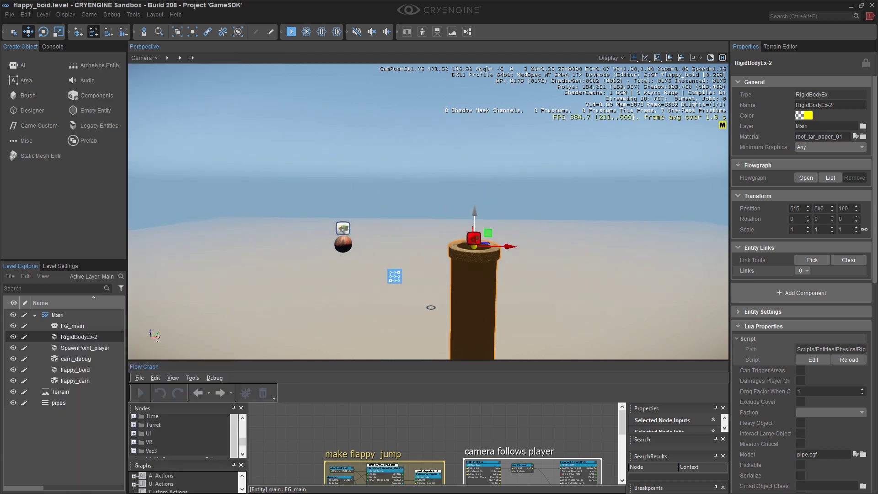
# - Deselect the pipe and examine its new material up close beside the flappy boid
pyautogui.press('w')
pyautogui.moveTo(431, 308); pyautogui.dragTo(400, 284, button='right')
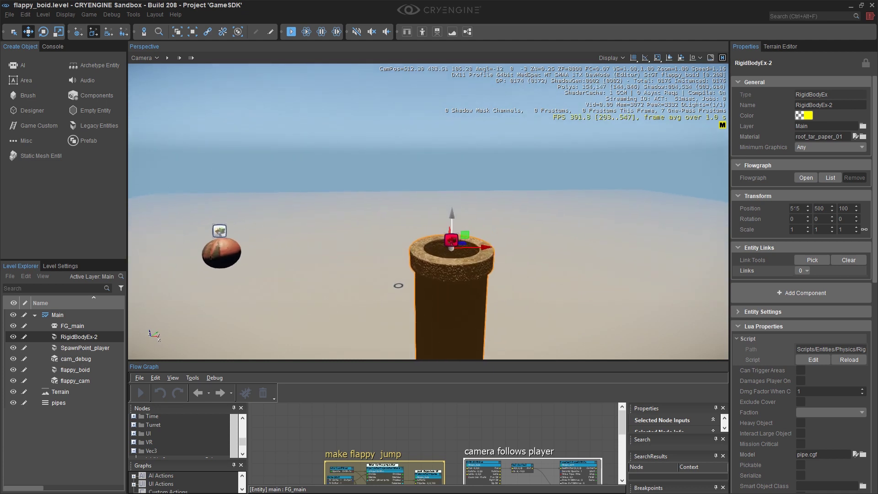
pyautogui.press('w')
pyautogui.moveTo(471, 249); pyautogui.dragTo(453, 247, button='right')
pyautogui.click(441, 220)
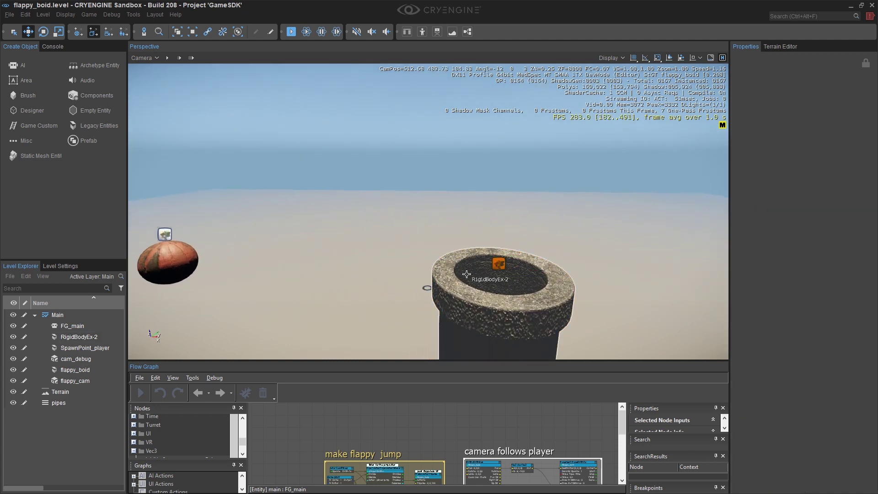
pyautogui.press('a')
pyautogui.moveTo(454, 250); pyautogui.dragTo(471, 251, button='right')
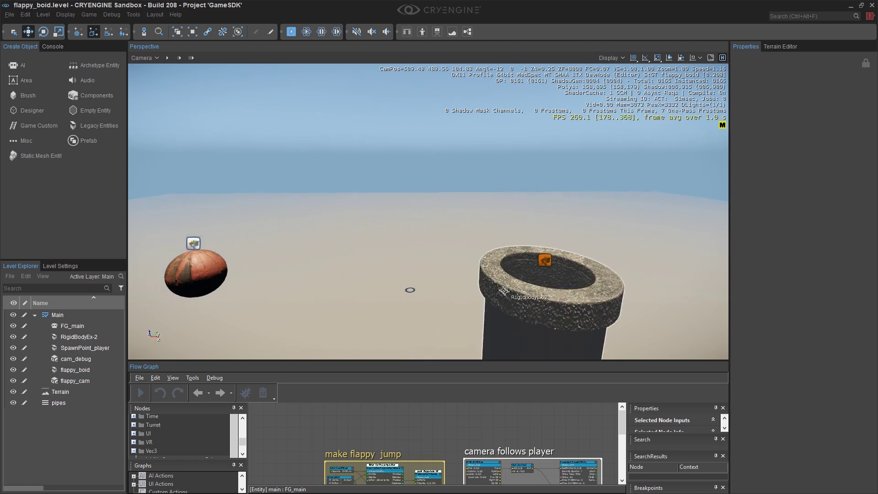
pyautogui.moveTo(448, 297); pyautogui.dragTo(452, 292, button='right')
pyautogui.moveTo(452, 292); pyautogui.dragTo(449, 290, button='middle')
pyautogui.moveTo(451, 281); pyautogui.dragTo(453, 284, button='right')
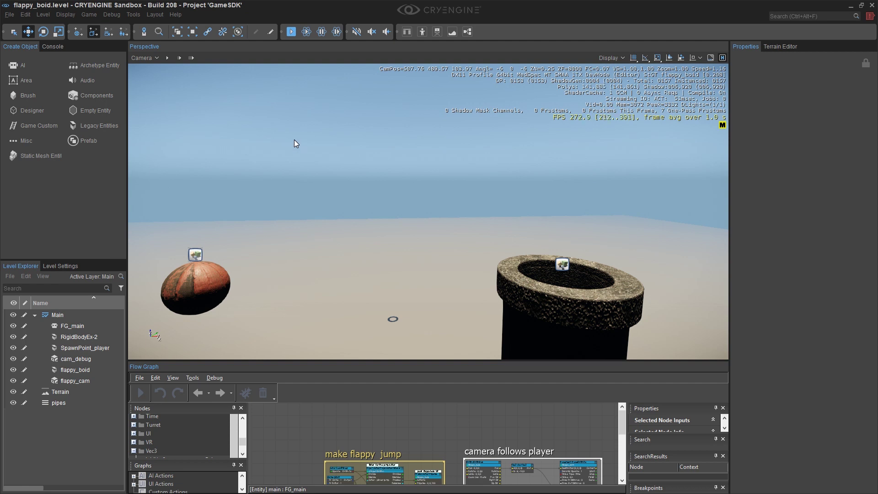
# - Open the Environment Editor and enlarge its area so the sun settings and presets can be edited
pyautogui.click(133, 15)
pyautogui.click(163, 100)
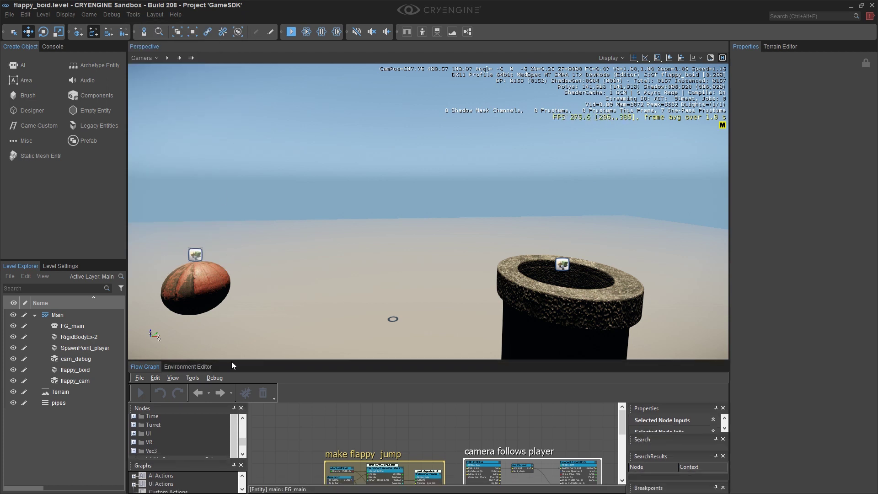
pyautogui.click(199, 367)
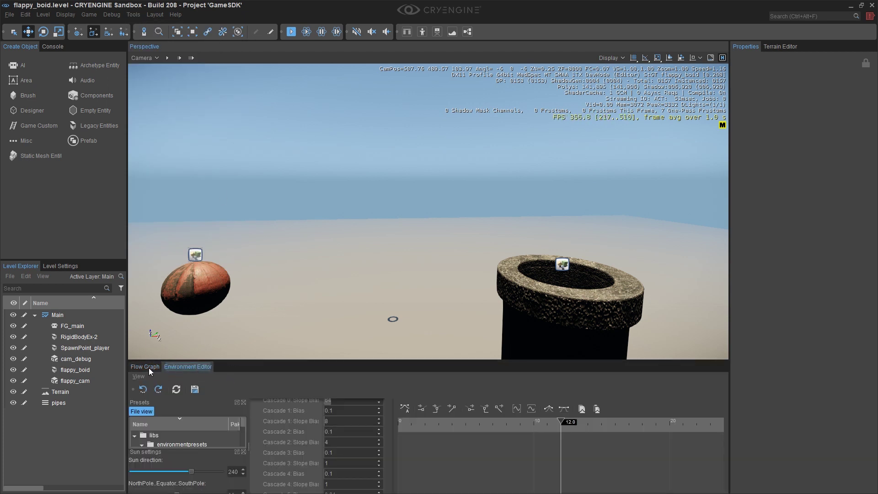
pyautogui.click(149, 368)
pyautogui.click(192, 365)
pyautogui.moveTo(253, 339); pyautogui.dragTo(252, 326, button='middle')
pyautogui.moveTo(256, 337); pyautogui.dragTo(407, 246, button='right')
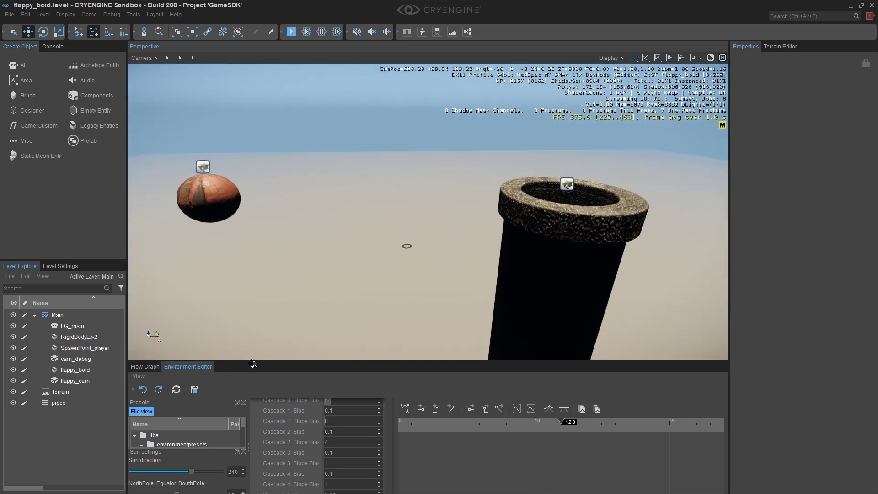
pyautogui.moveTo(310, 363); pyautogui.dragTo(318, 232)
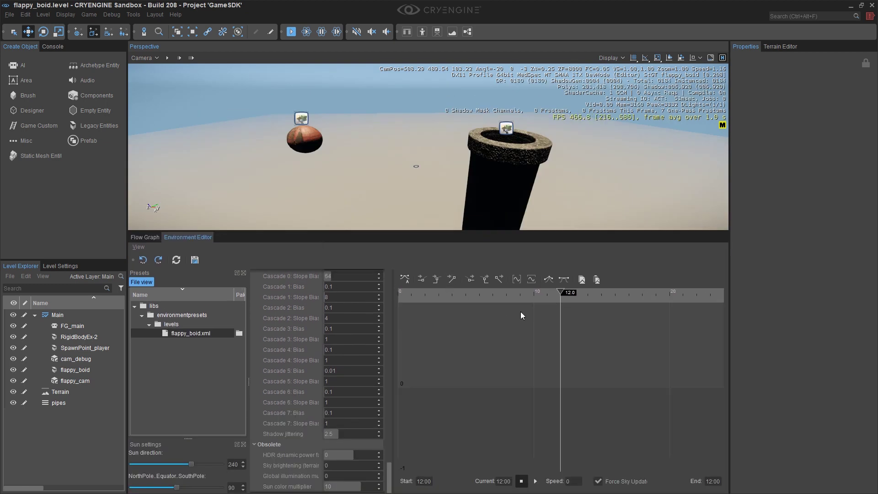
# - Set the sun's NorthPole.Equator.SouthPole value to 54 and check the lighting on the pipe and boid
pyautogui.scroll(2, 521, 312)
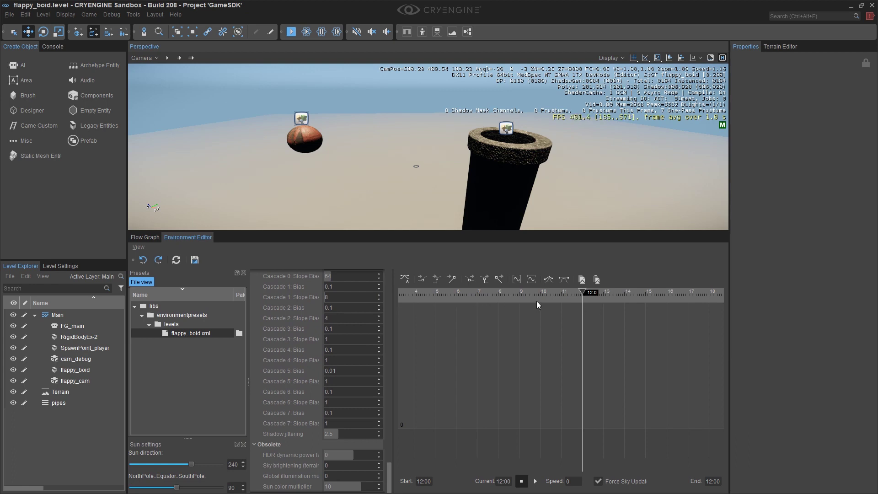
pyautogui.scroll(-1, 536, 301)
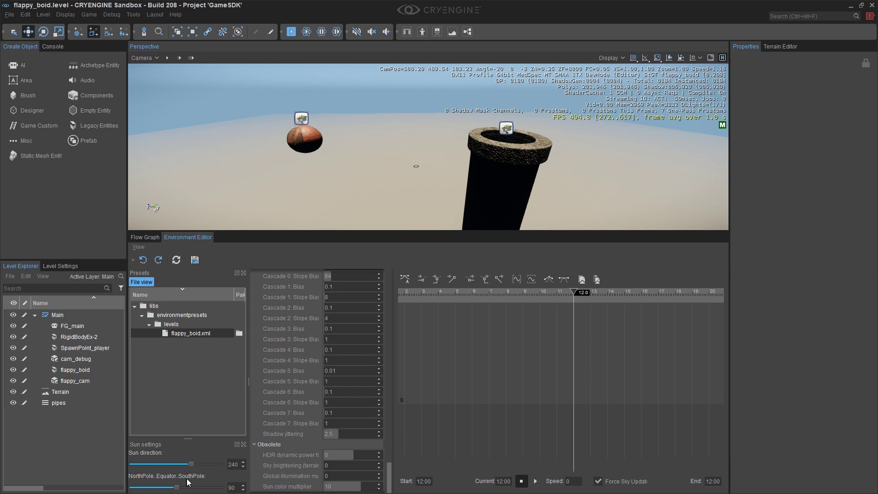
pyautogui.moveTo(180, 488)
pyautogui.mouseDown()
pyautogui.moveTo(194, 489)
pyautogui.moveTo(159, 487)
pyautogui.mouseUp()
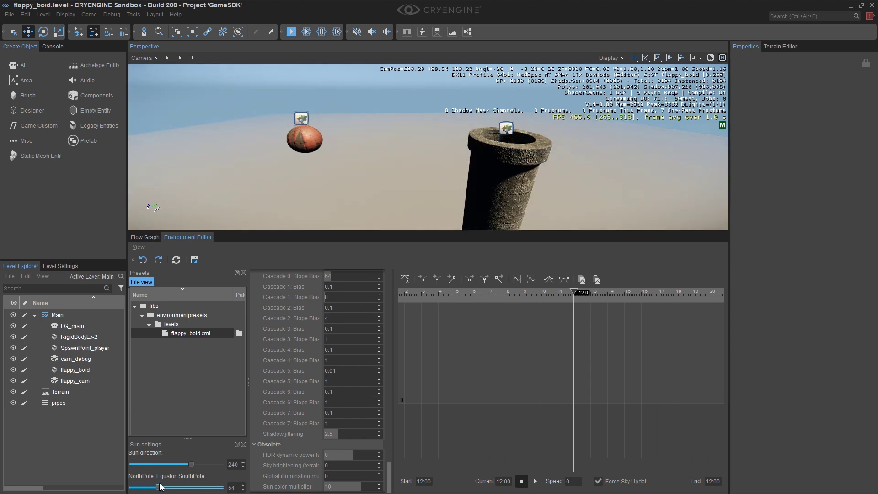
pyautogui.moveTo(357, 188); pyautogui.dragTo(388, 156, button='right')
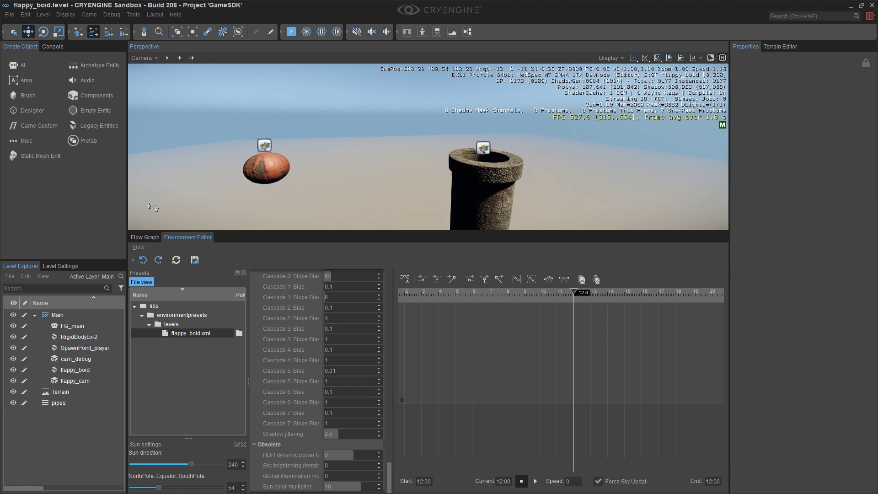
# - Examine the sun lighting on the pipe and the flappy boid from several distances and angles
pyautogui.moveTo(341, 207); pyautogui.dragTo(335, 206, button='right')
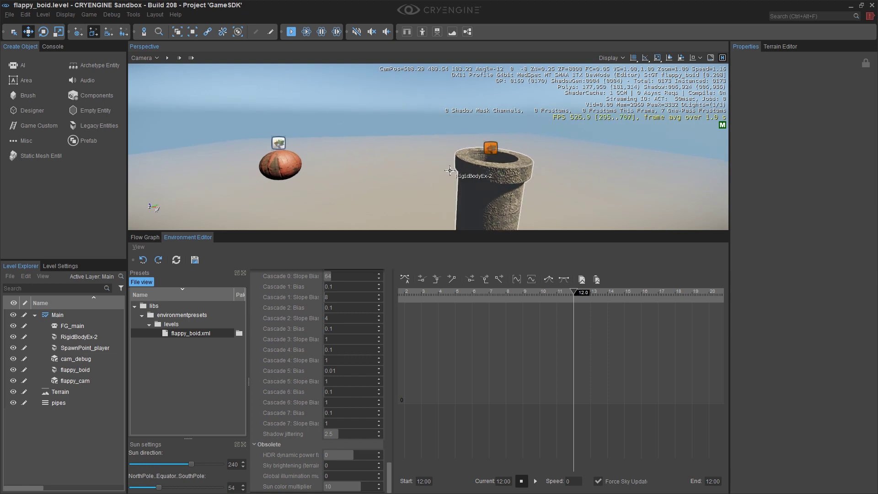
pyautogui.scroll(-1, 448, 171)
pyautogui.scroll(-4, 449, 171)
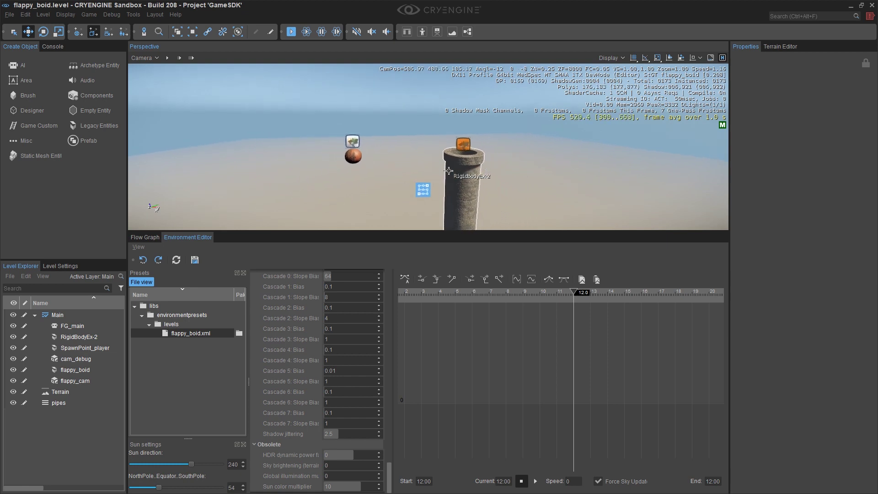
pyautogui.click(431, 179)
pyautogui.press('w')
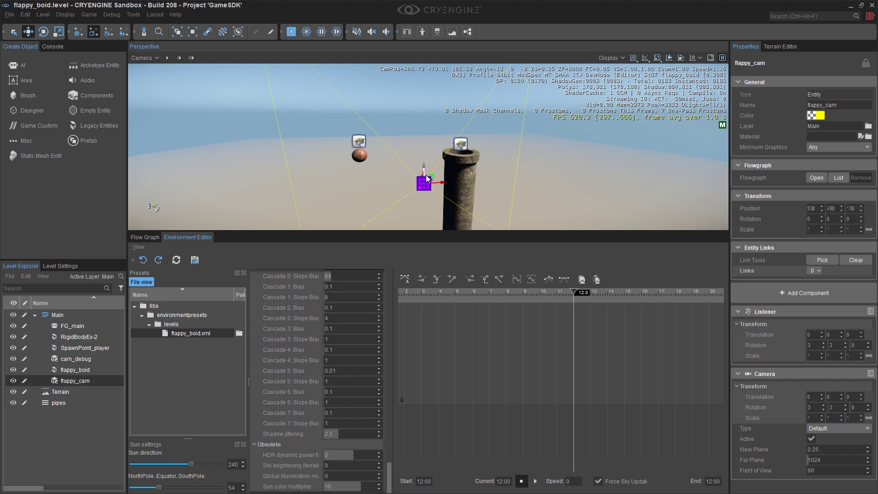
pyautogui.moveTo(431, 179); pyautogui.dragTo(426, 179, button='right')
pyautogui.press('d')
pyautogui.scroll(3, 266, 162)
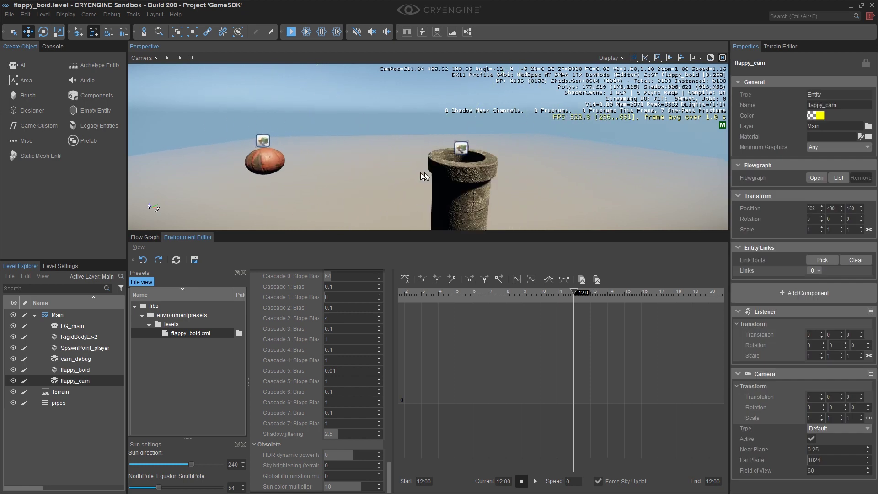
pyautogui.moveTo(266, 162); pyautogui.dragTo(268, 160, button='right')
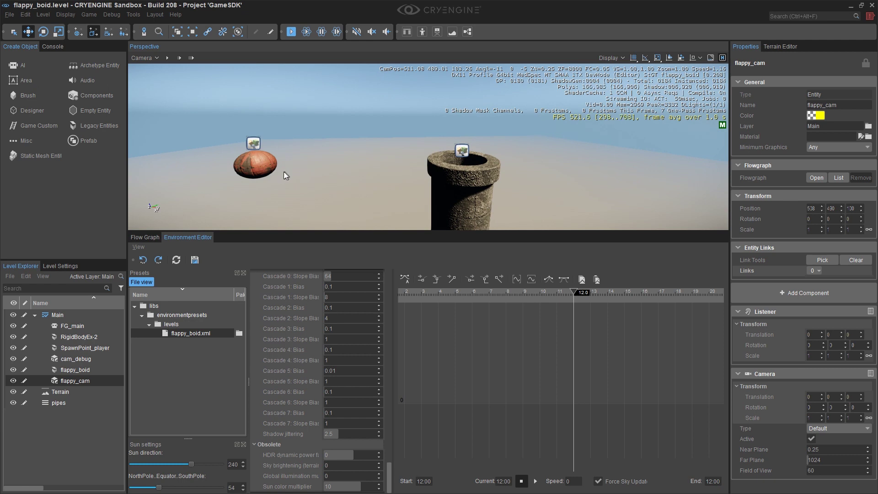
# - Try a sun NorthPole.Equator.SouthPole value of 42 and a time of day of 9.9, enlarging the level view to judge the lighting
pyautogui.moveTo(165, 486)
pyautogui.mouseDown()
pyautogui.moveTo(202, 488)
pyautogui.moveTo(153, 488)
pyautogui.mouseUp()
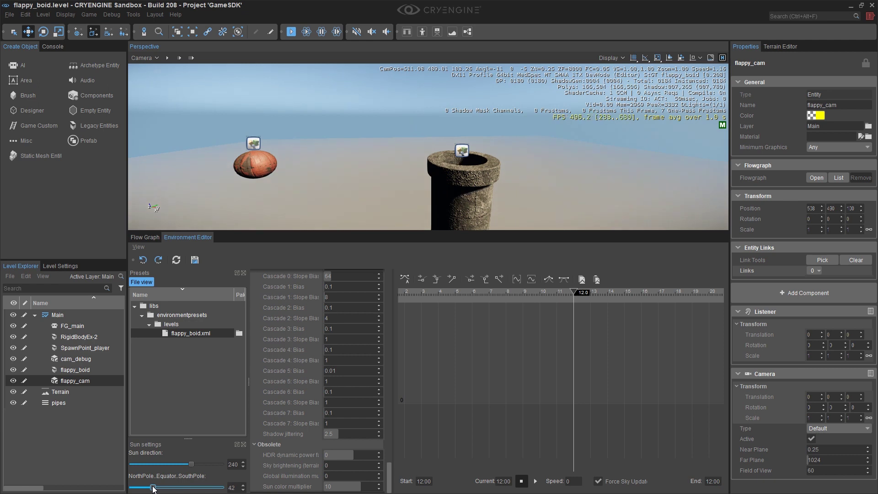
pyautogui.moveTo(572, 292); pyautogui.dragTo(538, 297)
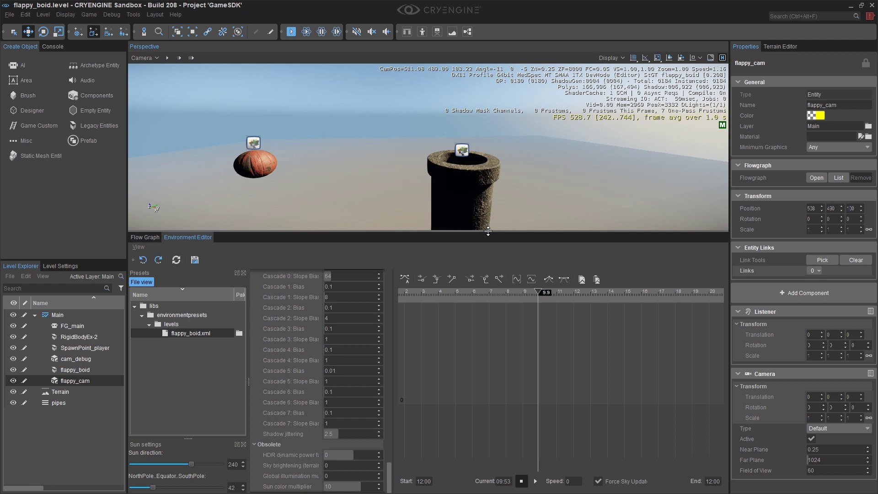
pyautogui.moveTo(489, 236); pyautogui.dragTo(485, 296)
pyautogui.moveTo(491, 287); pyautogui.dragTo(499, 261, button='middle')
pyautogui.press('s')
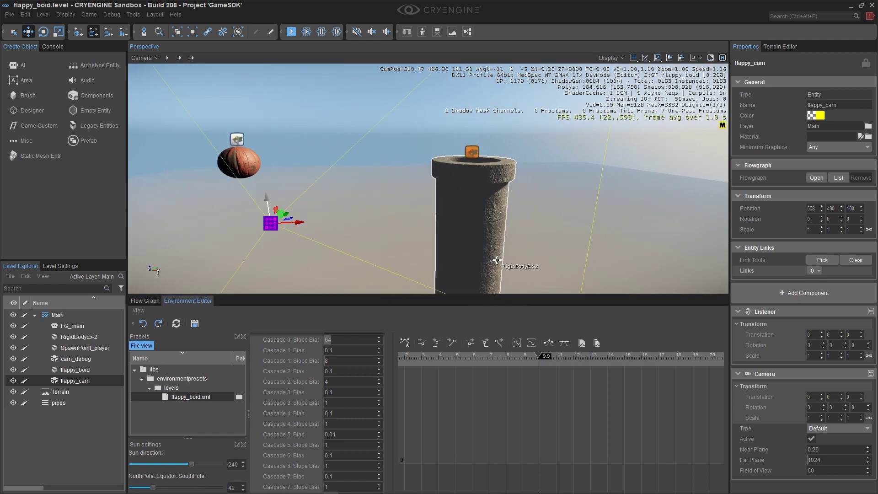
# - Set the time of day to 11.9 and the sun's NorthPole.Equator.SouthPole value to 50, and deselect flappy_cam
pyautogui.moveTo(538, 357); pyautogui.dragTo(572, 356)
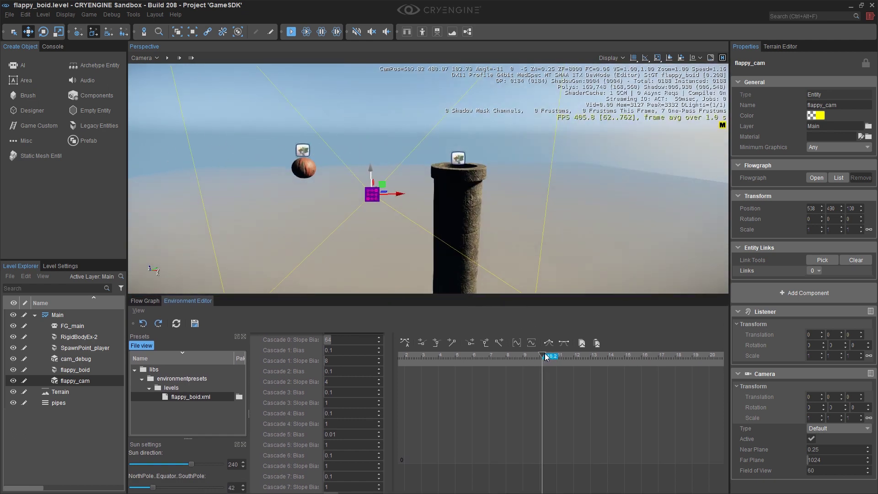
pyautogui.moveTo(154, 488); pyautogui.dragTo(157, 487)
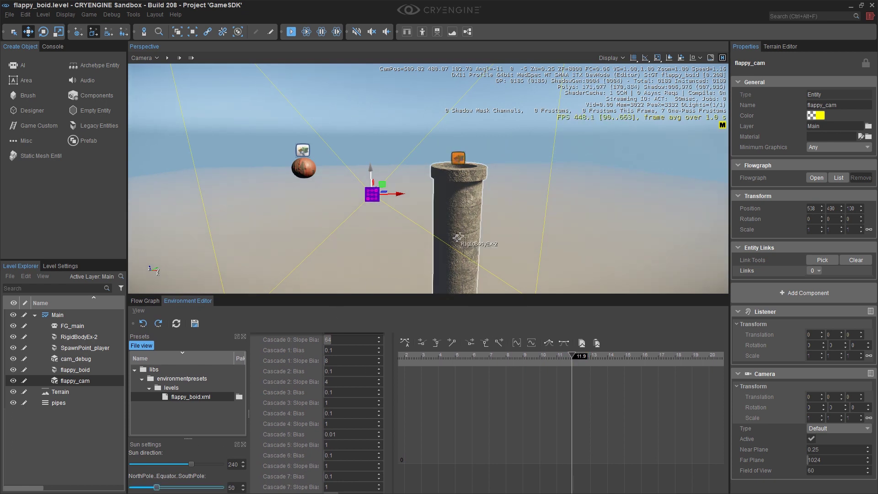
pyautogui.moveTo(459, 237); pyautogui.dragTo(463, 237, button='right')
pyautogui.click(563, 217)
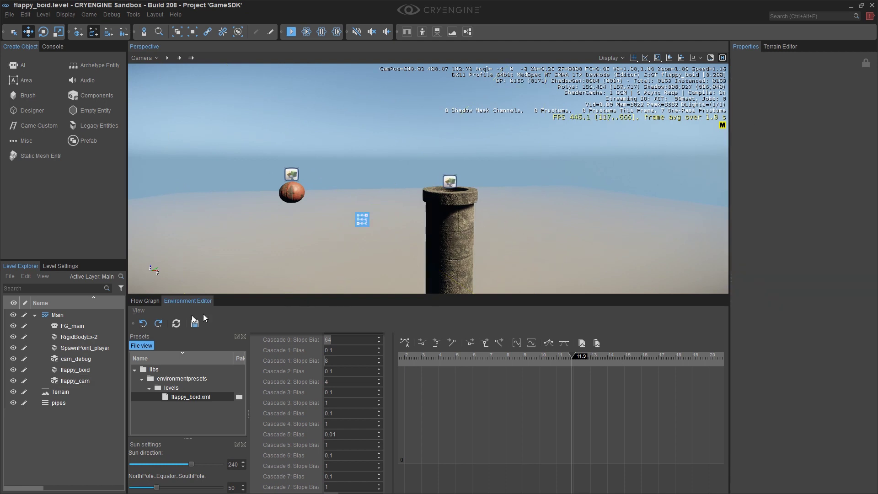
# - Return to the Flow Graph and shrink its area so the level view around the pipe and boid gets most of the space
pyautogui.click(153, 301)
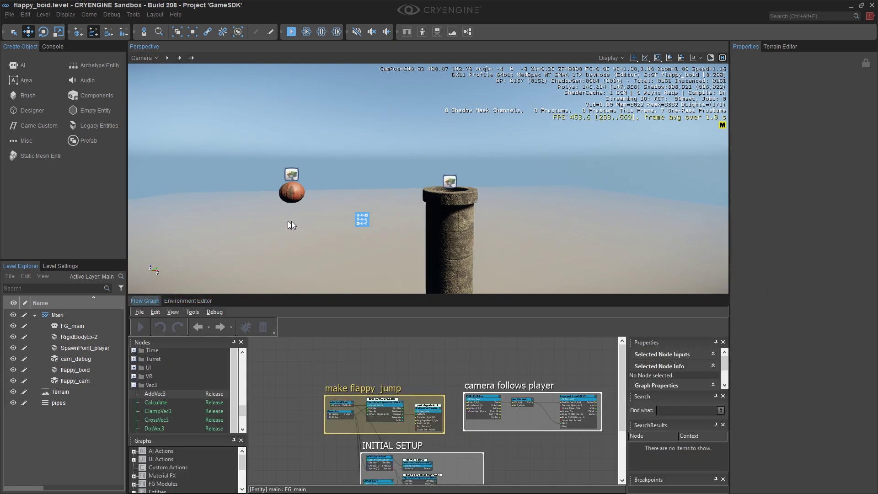
pyautogui.moveTo(386, 295); pyautogui.dragTo(386, 416)
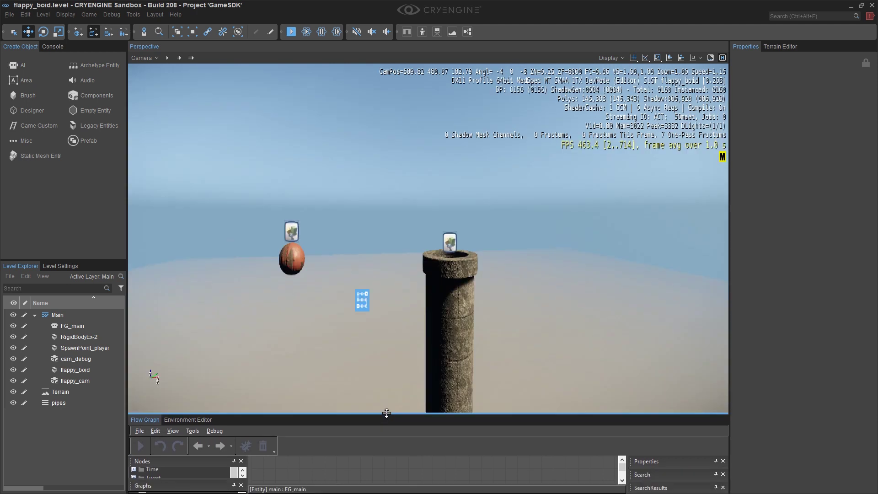
pyautogui.moveTo(472, 202); pyautogui.dragTo(481, 205, button='right')
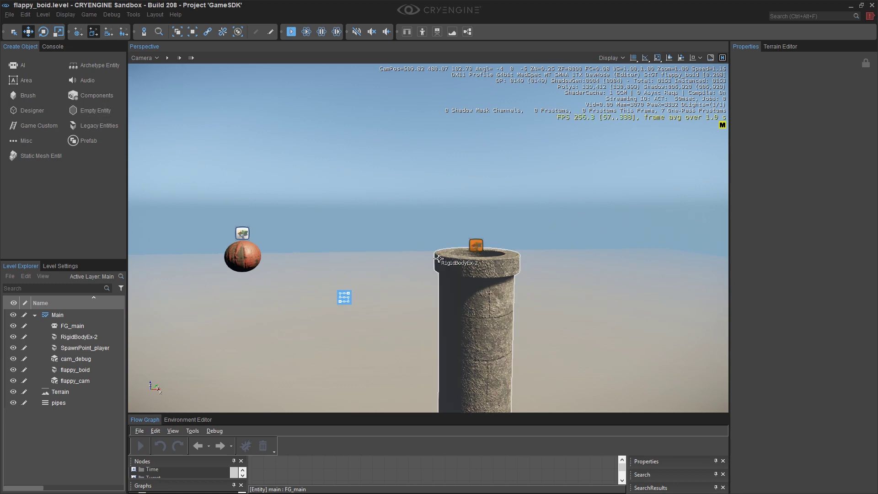
# - Copy the RigidBodyEx-2 pipe and paste a duplicate of it into the level
pyautogui.click(482, 277)
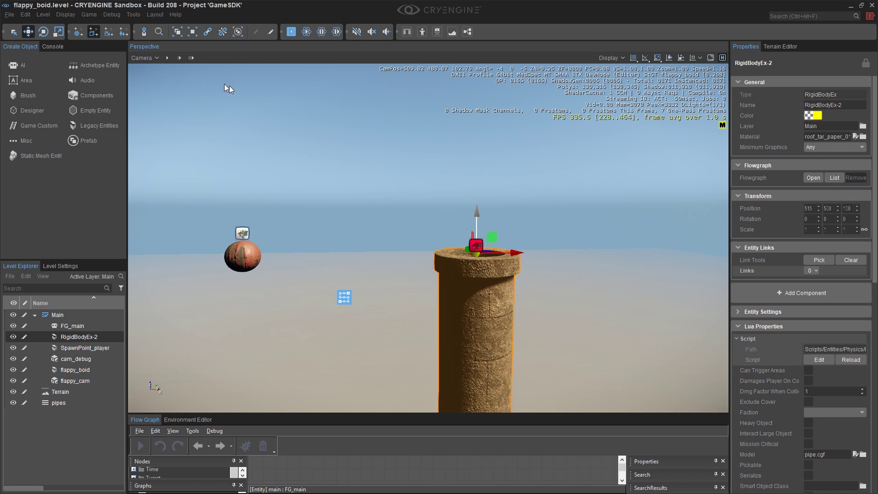
pyautogui.click(25, 15)
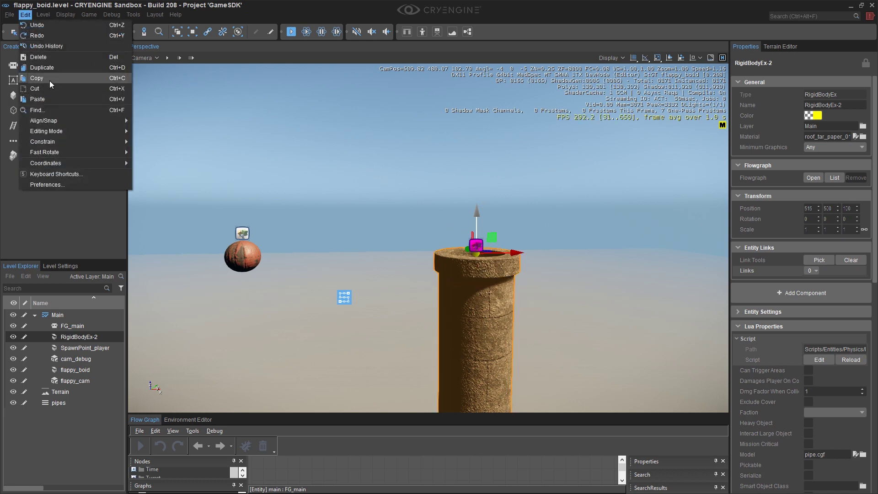
pyautogui.click(57, 83)
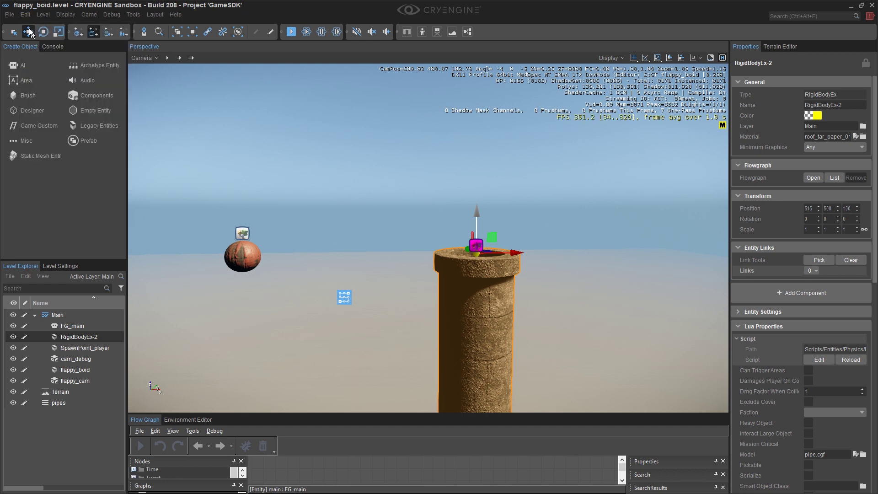
pyautogui.click(25, 16)
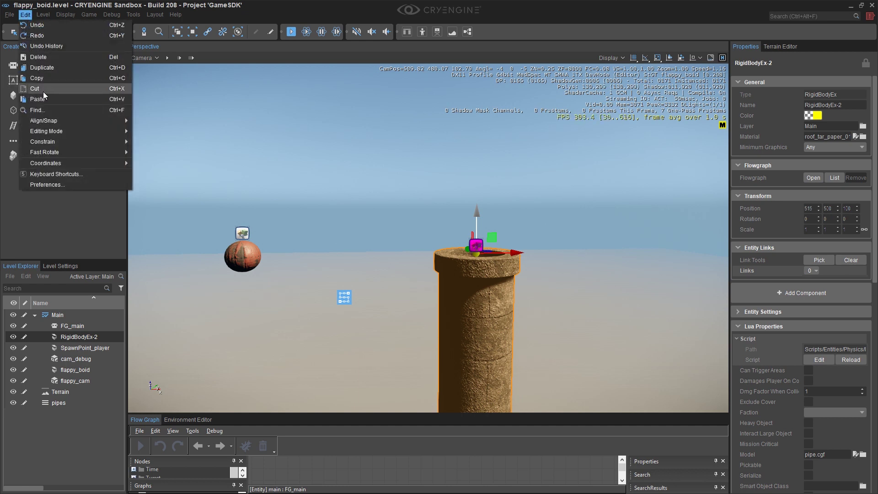
pyautogui.click(45, 97)
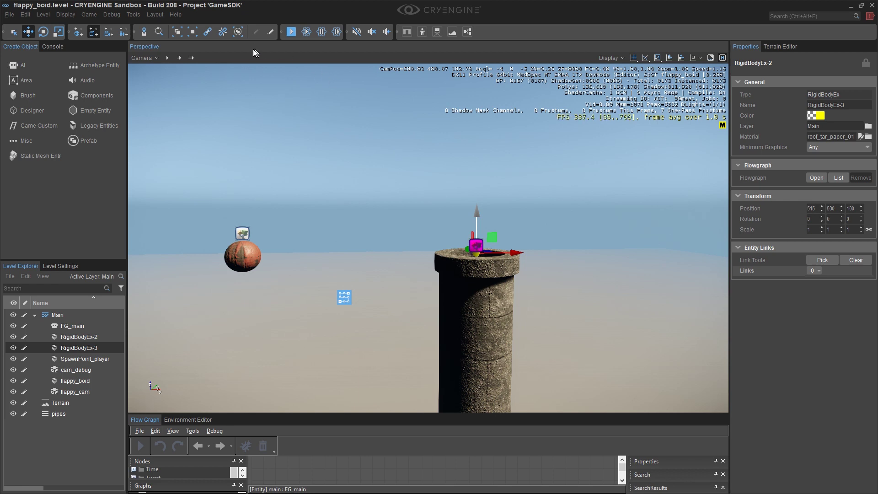
# - Try to rotate the pasted pipe freehand, and undo the rotation
pyautogui.click(43, 31)
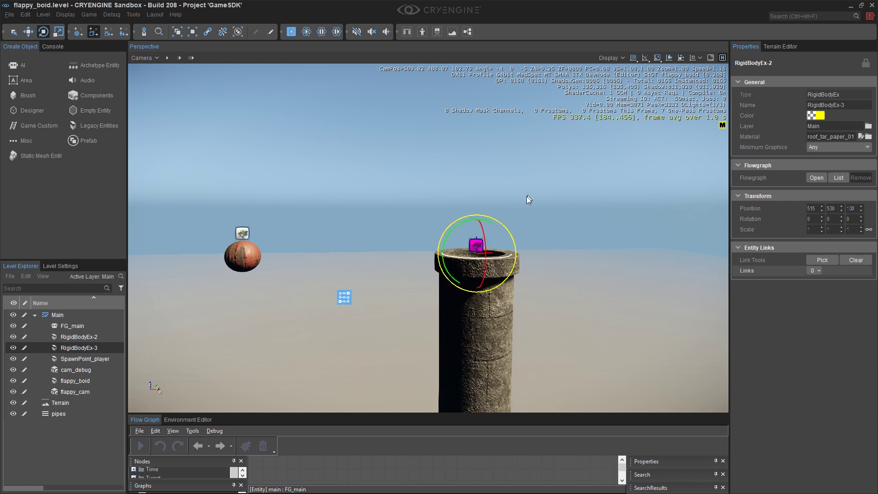
pyautogui.moveTo(466, 220); pyautogui.dragTo(391, 299)
pyautogui.moveTo(473, 336)
pyautogui.mouseDown()
pyautogui.moveTo(494, 335)
pyautogui.moveTo(474, 336)
pyautogui.mouseUp()
pyautogui.hotkey('ctrl', 'z')
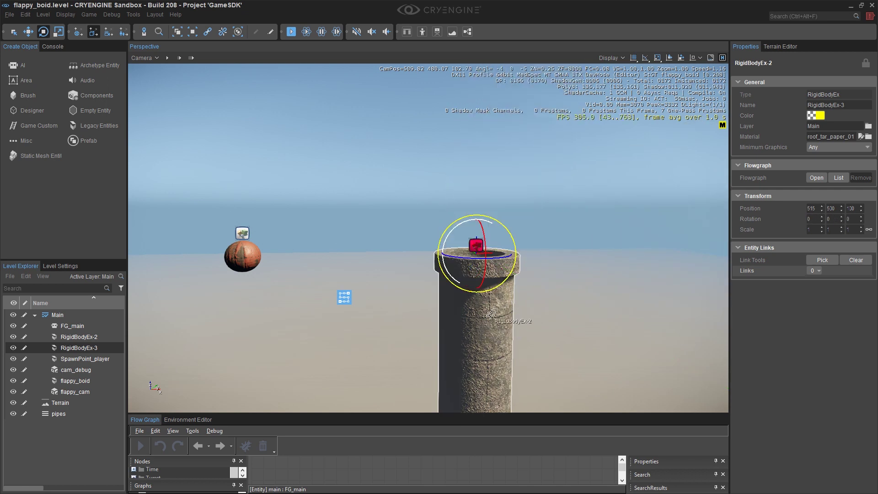
# - Set angle snapping to 45 degrees and rotate the pasted pipe 180 degrees so it hangs upside down
pyautogui.click(647, 57)
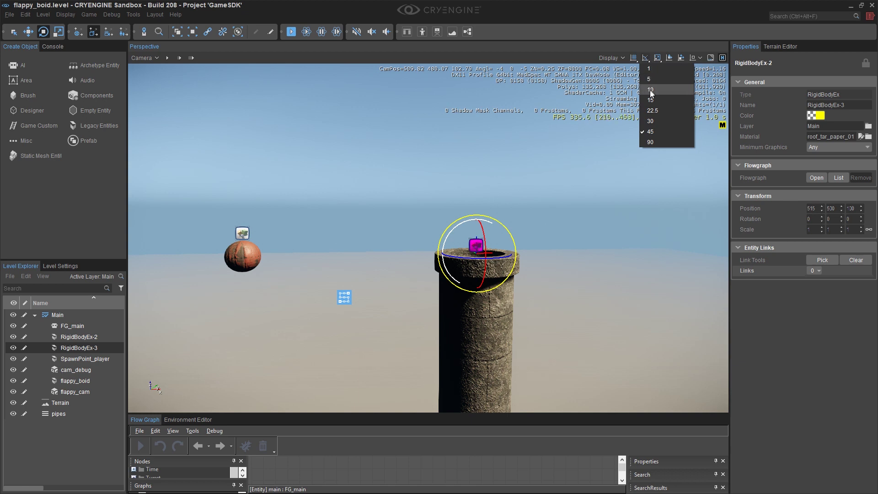
pyautogui.click(652, 130)
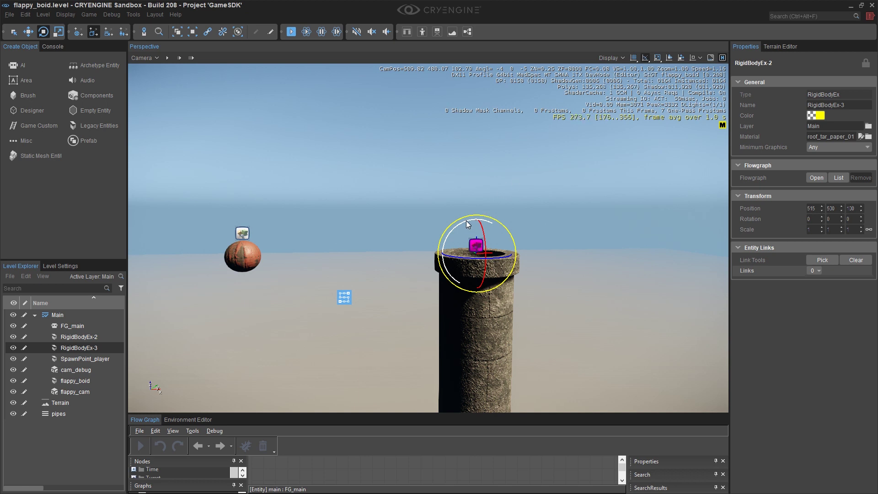
pyautogui.moveTo(467, 219); pyautogui.dragTo(434, 223)
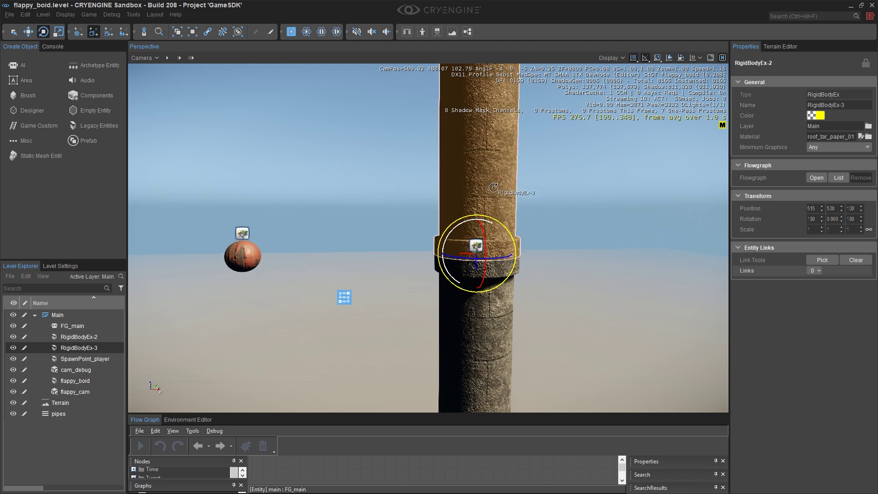
# - Move the upside-down pipe straight up with a grid snap of 1, leaving a gap above the lower pipe
pyautogui.press('1')
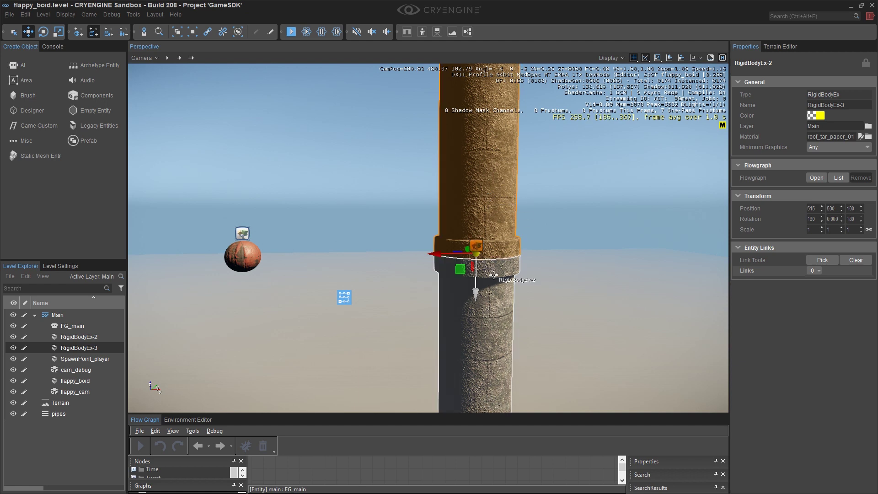
pyautogui.scroll(-2, 496, 238)
pyautogui.scroll(-6, 495, 238)
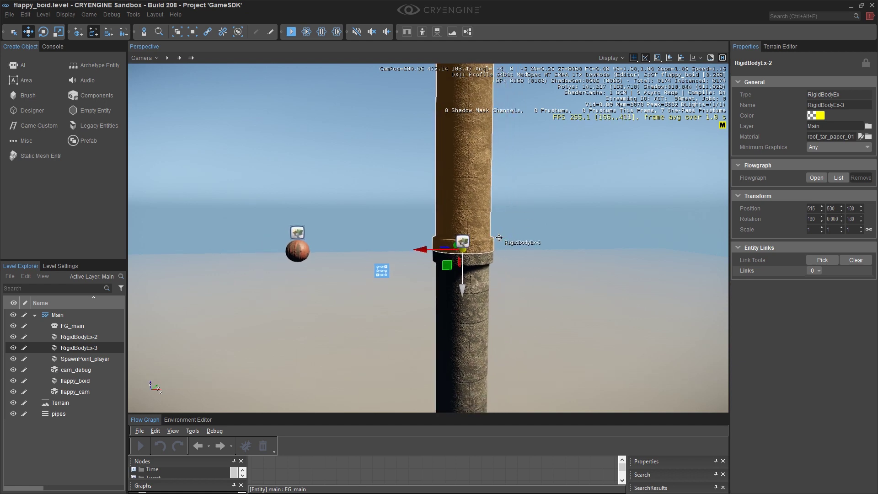
pyautogui.moveTo(496, 238); pyautogui.dragTo(485, 237, button='right')
pyautogui.scroll(-5, 496, 234)
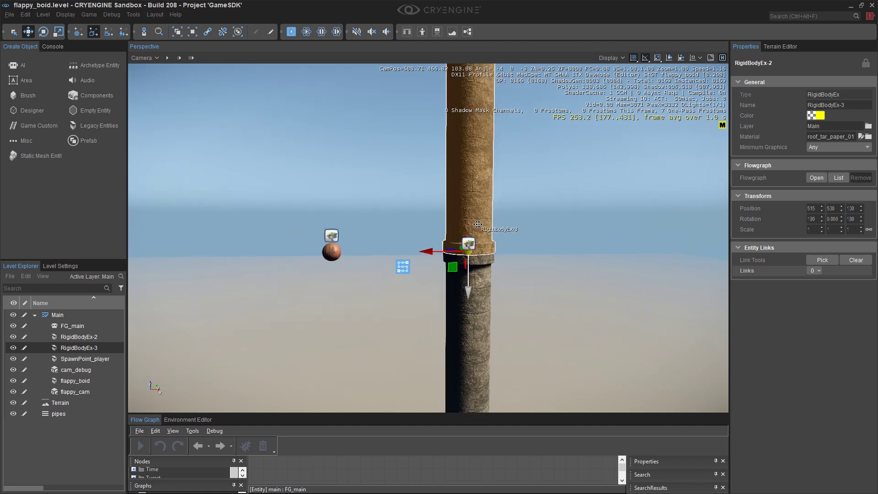
pyautogui.scroll(5, 495, 232)
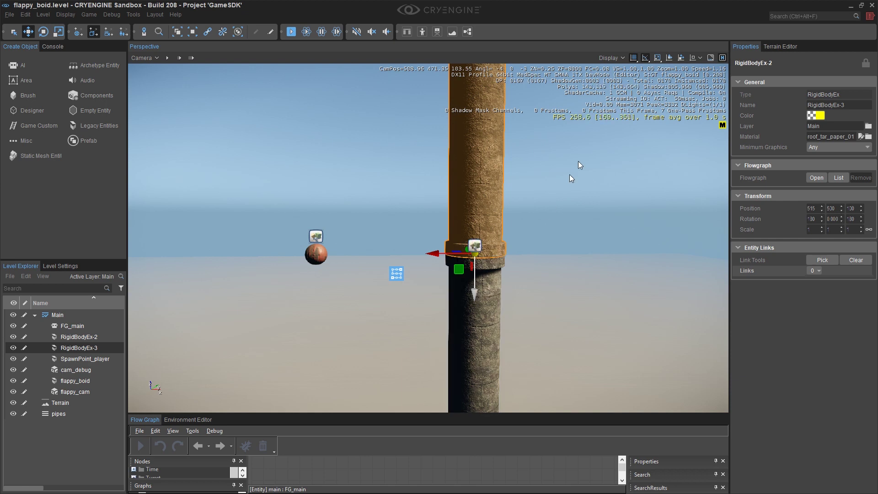
pyautogui.click(635, 58)
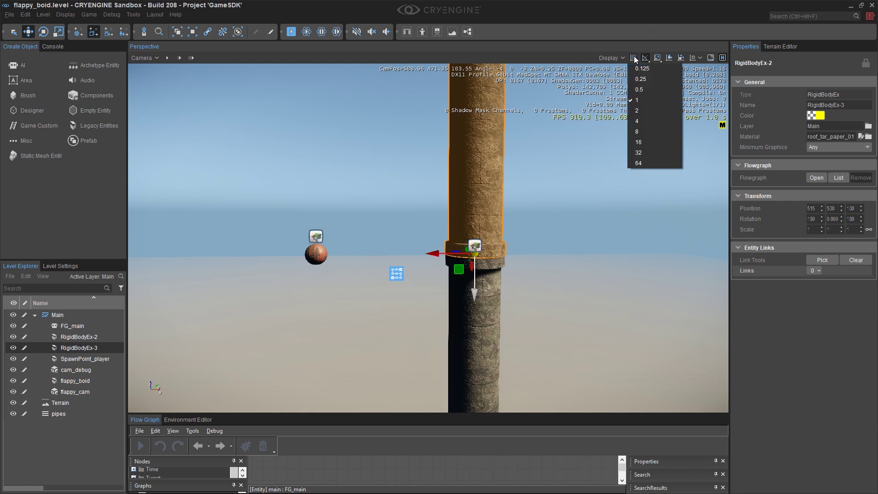
pyautogui.click(644, 101)
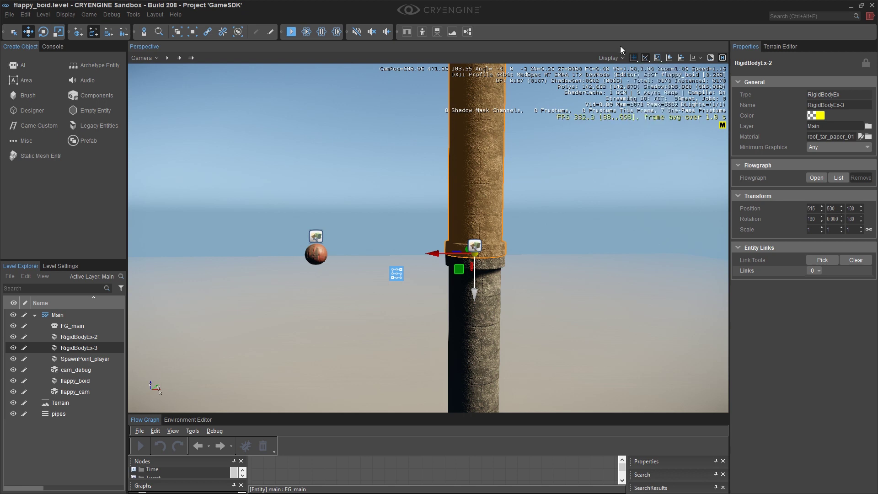
pyautogui.scroll(-1, 547, 171)
pyautogui.moveTo(547, 171); pyautogui.dragTo(548, 162, button='middle')
pyautogui.moveTo(474, 315); pyautogui.dragTo(473, 232)
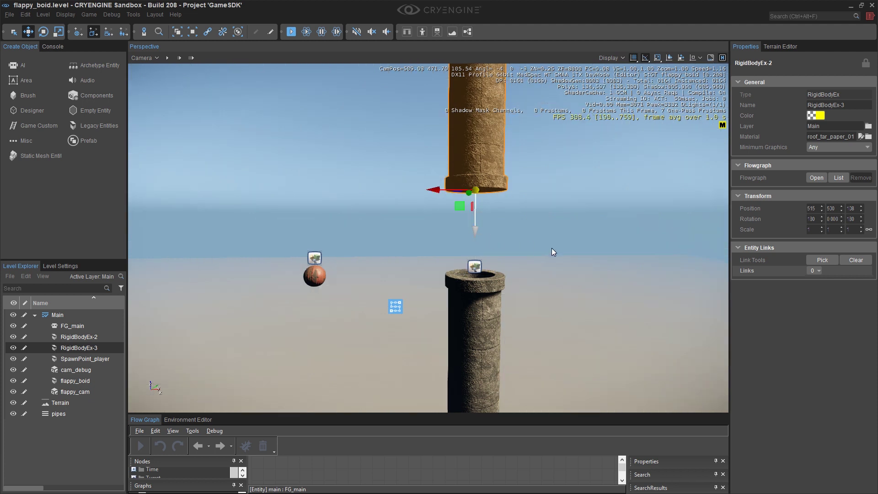
# - Rename the lower pipe, RigidBodyEx-2, as pipe1_bottom
pyautogui.click(478, 295)
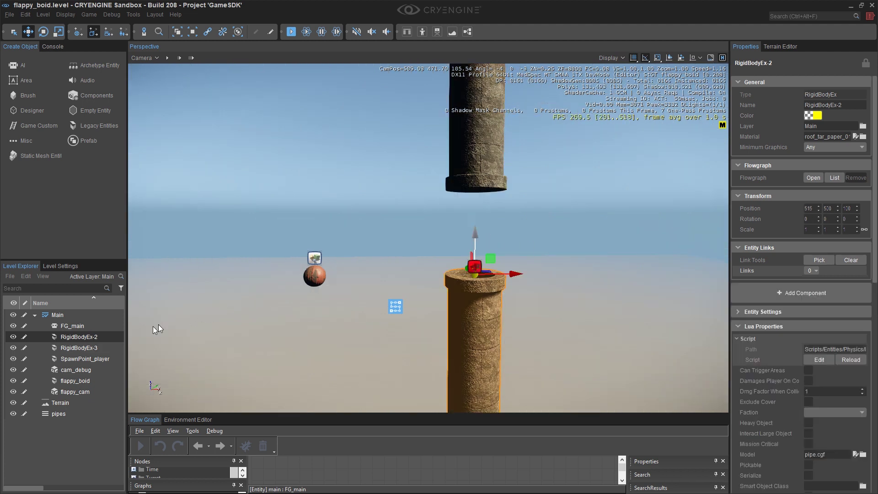
pyautogui.doubleClick(75, 337)
pyautogui.write('p')
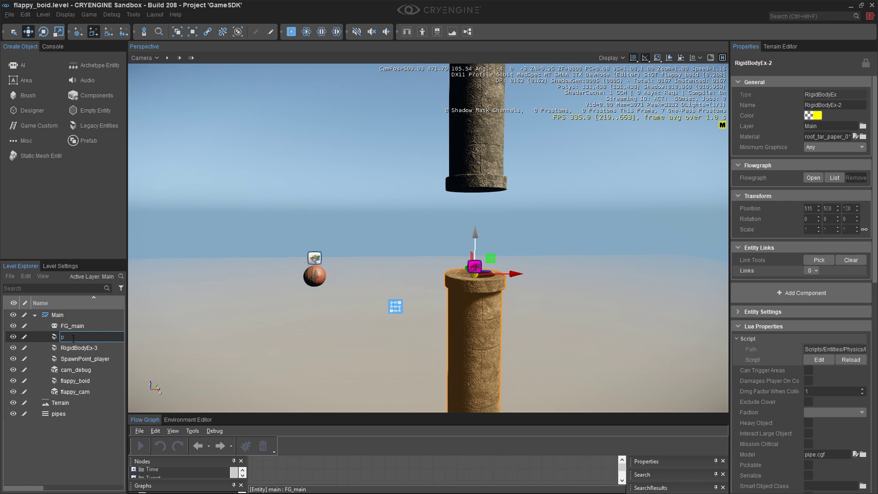
pyautogui.write('ipe1_bottom')
pyautogui.press('Return')
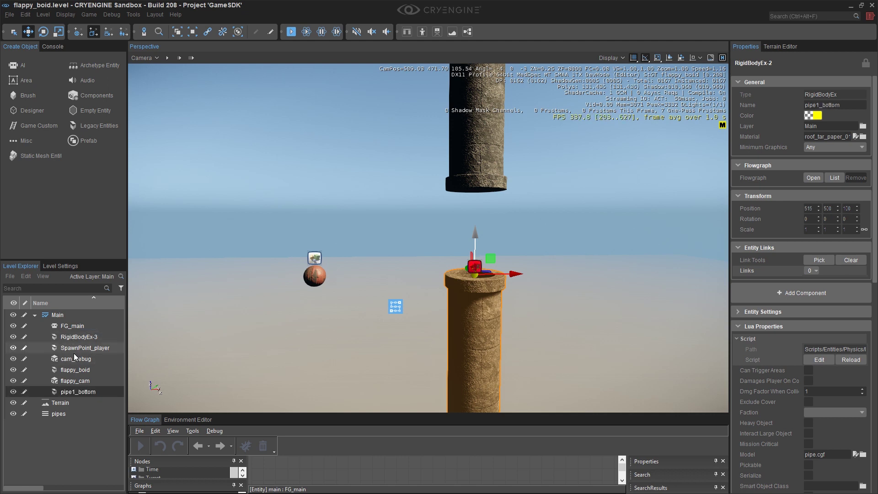
# - Rename the upper pipe, RigidBodyEx-3, as pipe1_top
pyautogui.click(72, 336)
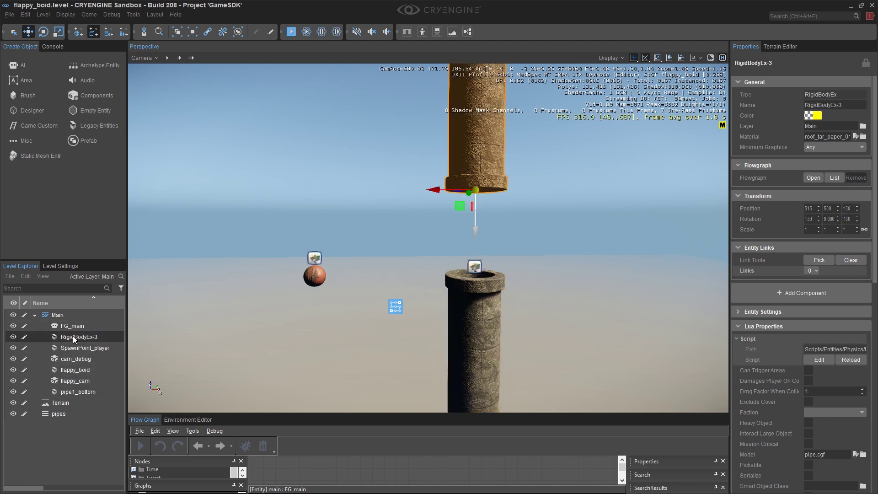
pyautogui.click(92, 339)
pyautogui.write('pipe1_top')
pyautogui.press('Return')
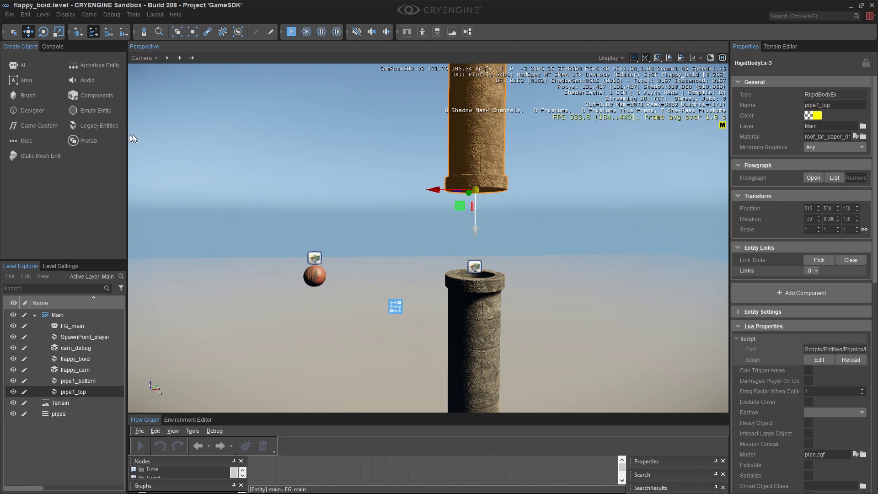
# - Find the ProximityTrigger among the legacy entities and place one at the mouth of the lower pipe
pyautogui.click(97, 127)
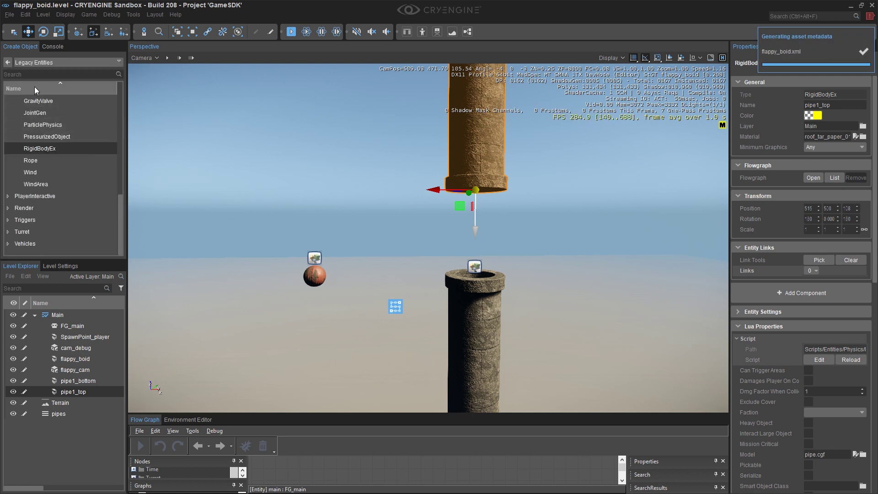
pyautogui.click(31, 74)
pyautogui.write('trigger')
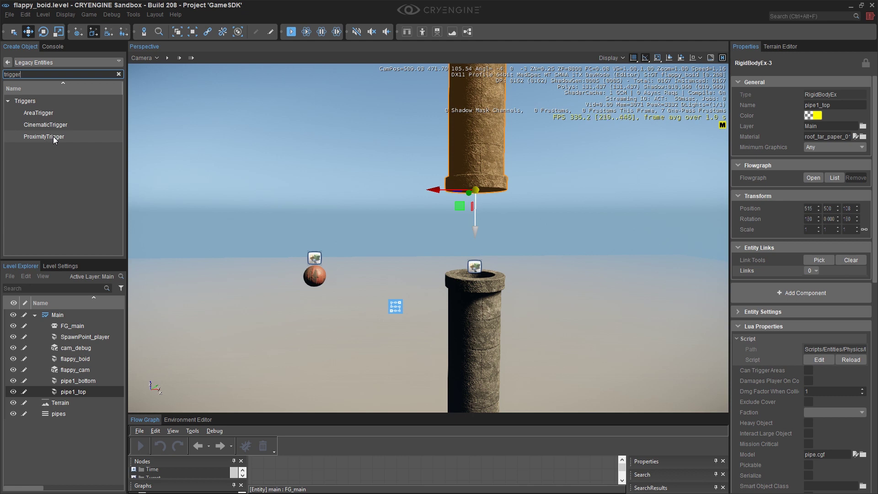
pyautogui.click(53, 137)
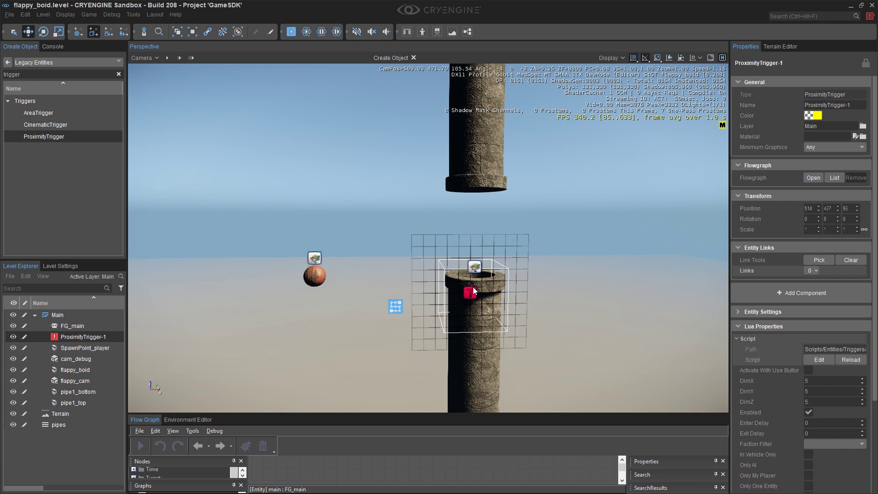
pyautogui.click(475, 286)
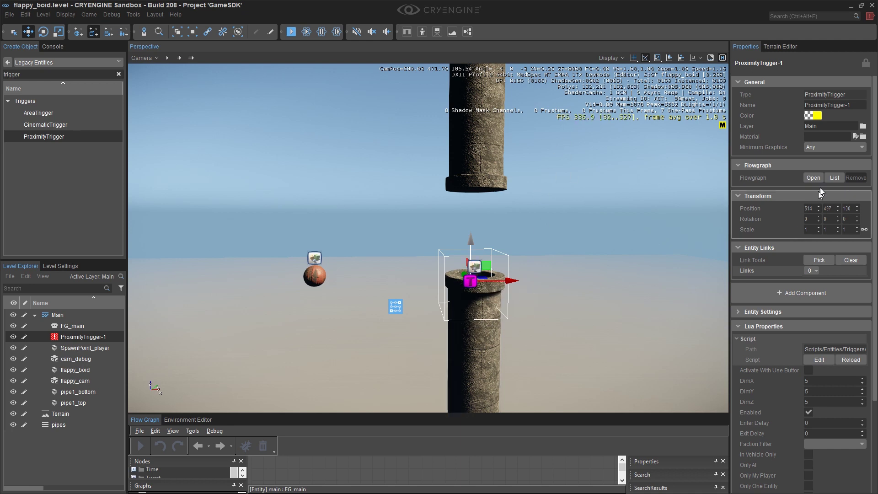
# - Set the proximity trigger's position to 515, 500, 100 so it lines up with the pipes
pyautogui.click(811, 210)
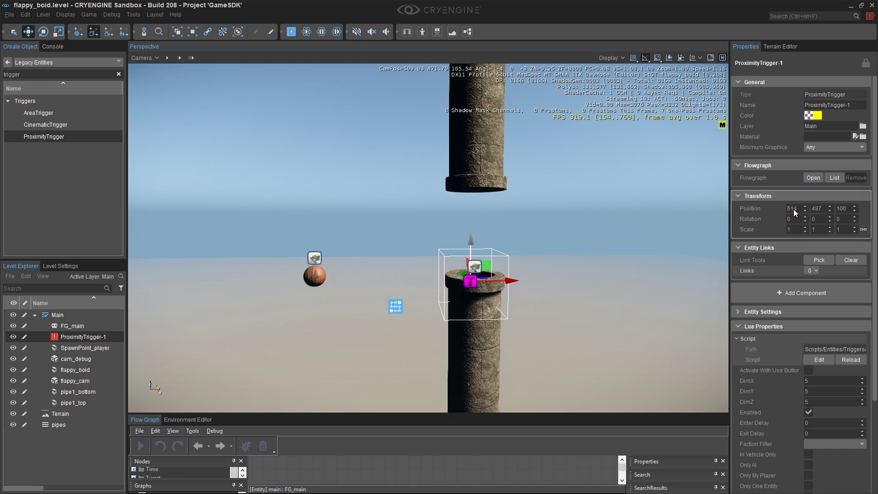
pyautogui.write('515')
pyautogui.press('Return')
pyautogui.press('Tab')
pyautogui.write('5')
pyautogui.press('Return')
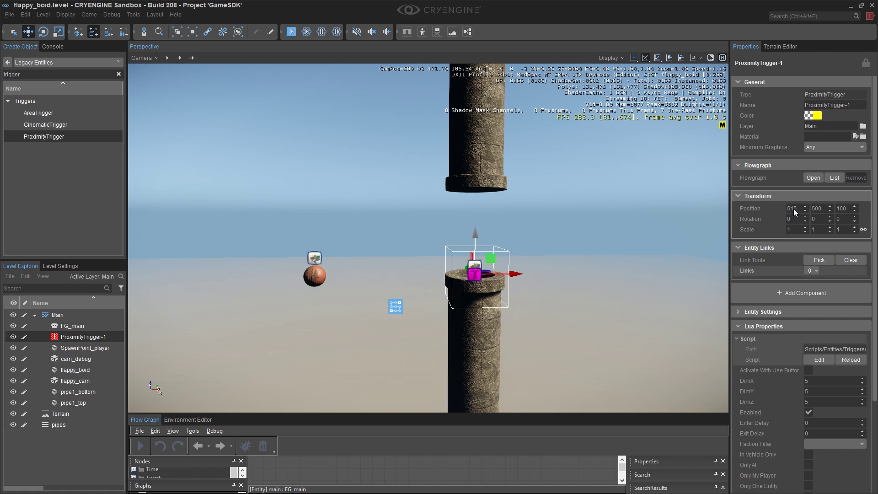
pyautogui.press('Tab')
pyautogui.press('Return')
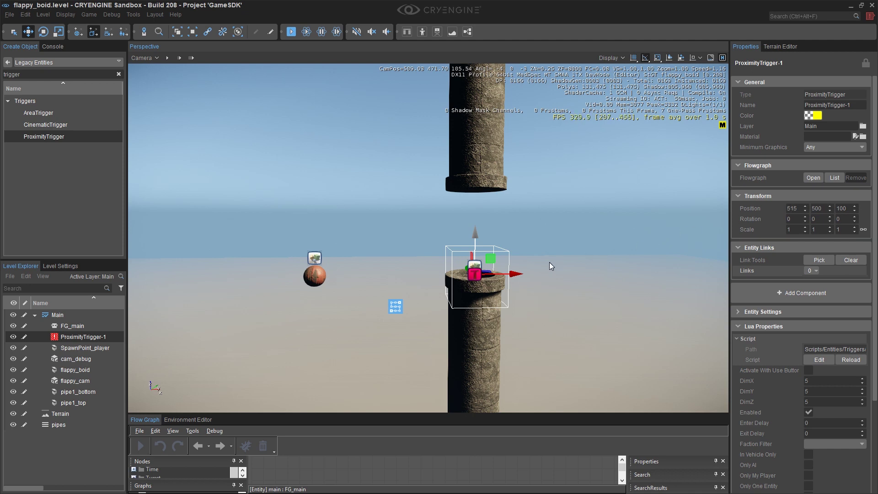
# - Hide ProximityTrigger-1 in the level so it does not get in the way of handling the pipes
pyautogui.moveTo(466, 242); pyautogui.dragTo(480, 196, button='middle')
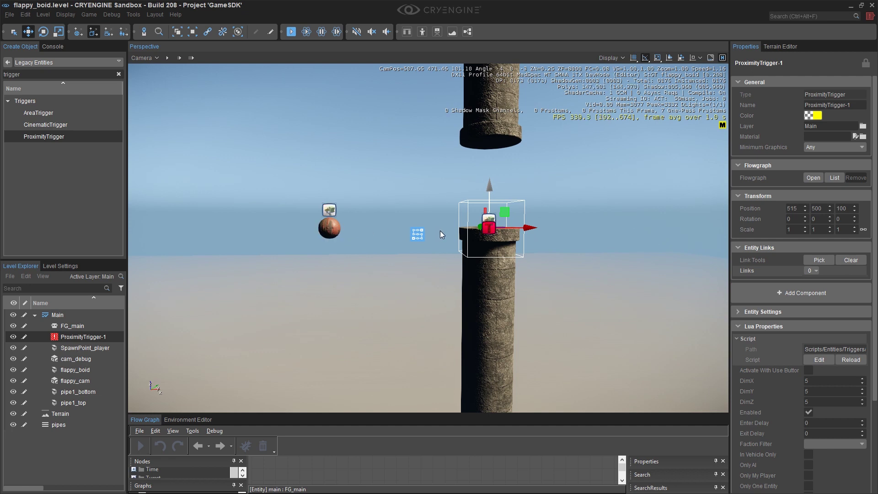
pyautogui.moveTo(416, 221); pyautogui.dragTo(413, 244, button='middle')
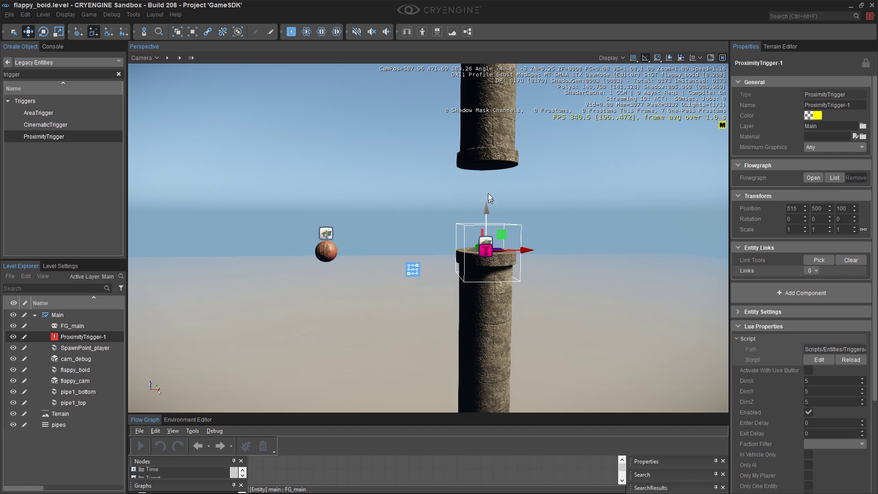
pyautogui.click(491, 278)
pyautogui.keyDown('ctrl'); pyautogui.click(487, 151); pyautogui.keyUp('ctrl')
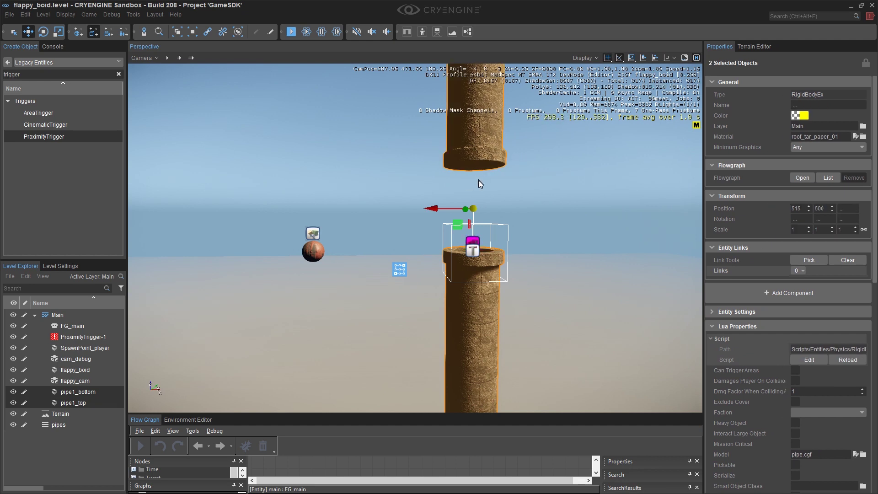
pyautogui.press('a')
pyautogui.moveTo(480, 217); pyautogui.dragTo(517, 230, button='right')
pyautogui.press('e')
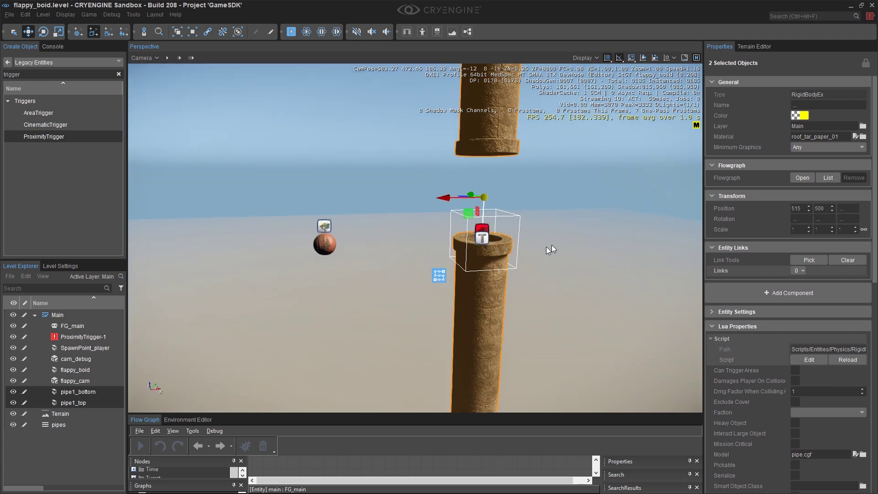
pyautogui.click(92, 337)
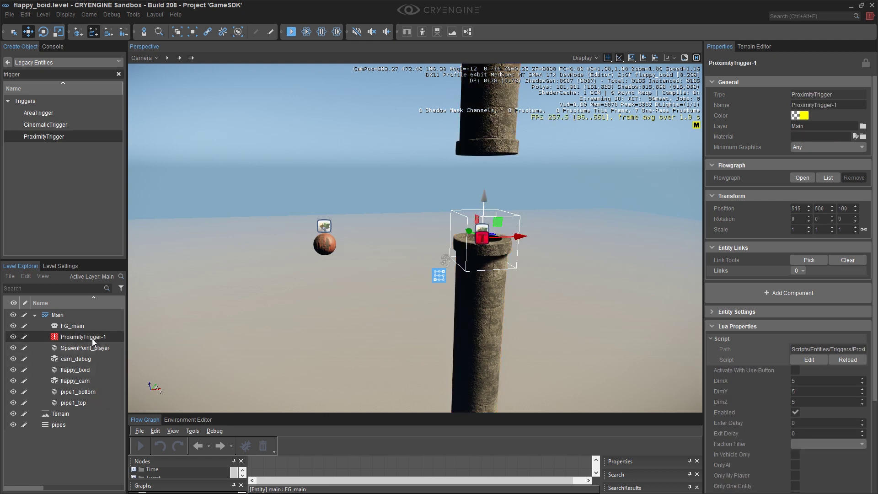
pyautogui.click(13, 338)
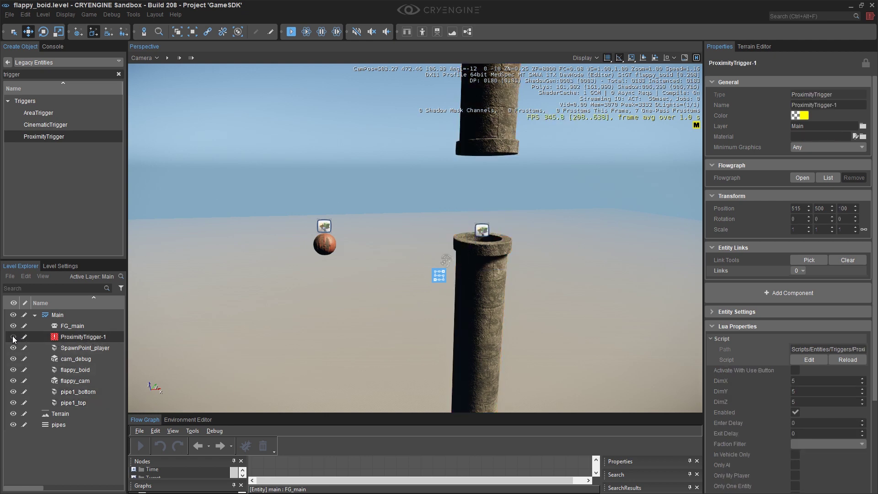
# - Move both pipes down together until their gap is centred on the trigger's location, and unhide the trigger
pyautogui.click(476, 274)
pyautogui.keyDown('ctrl'); pyautogui.click(489, 143); pyautogui.keyUp('ctrl')
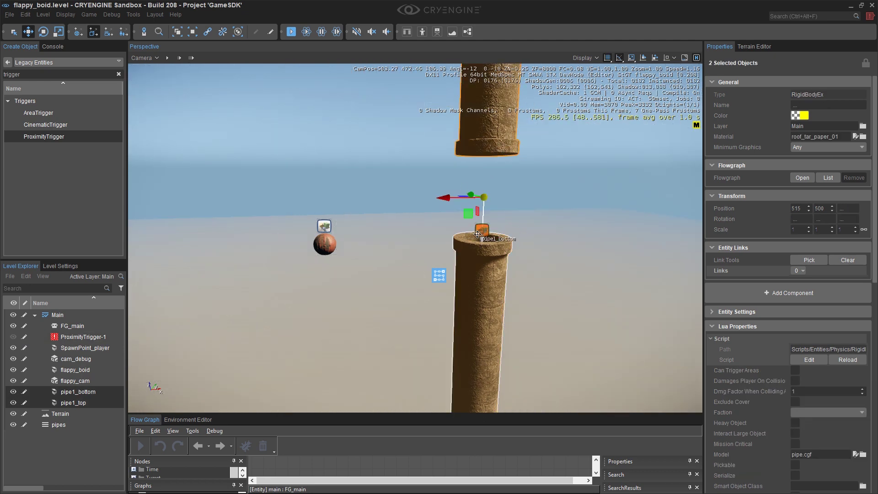
pyautogui.scroll(3, 493, 241)
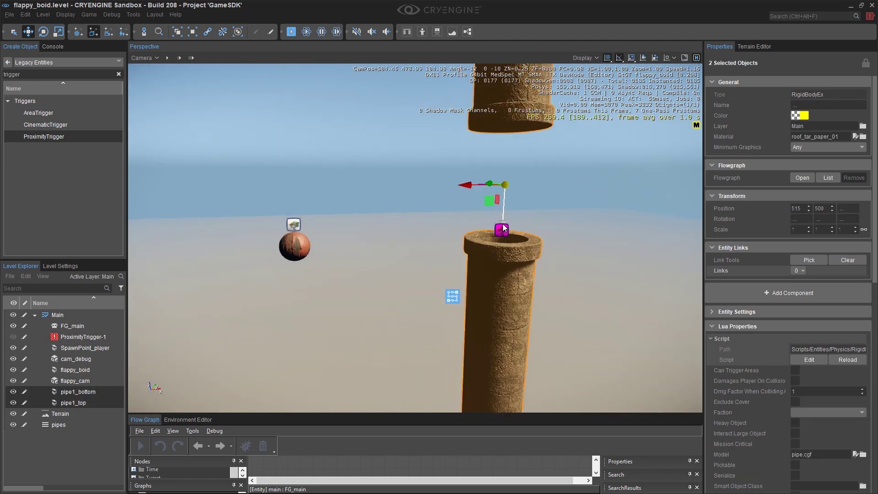
pyautogui.moveTo(501, 230); pyautogui.dragTo(500, 276)
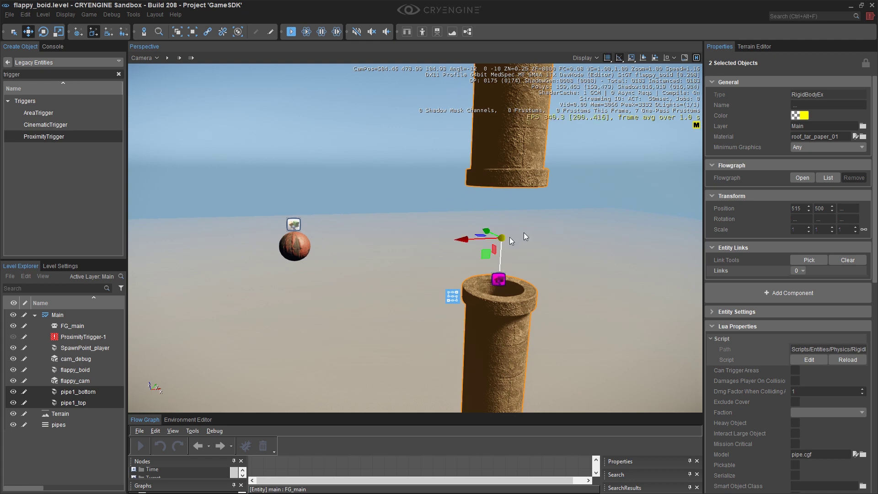
pyautogui.click(13, 336)
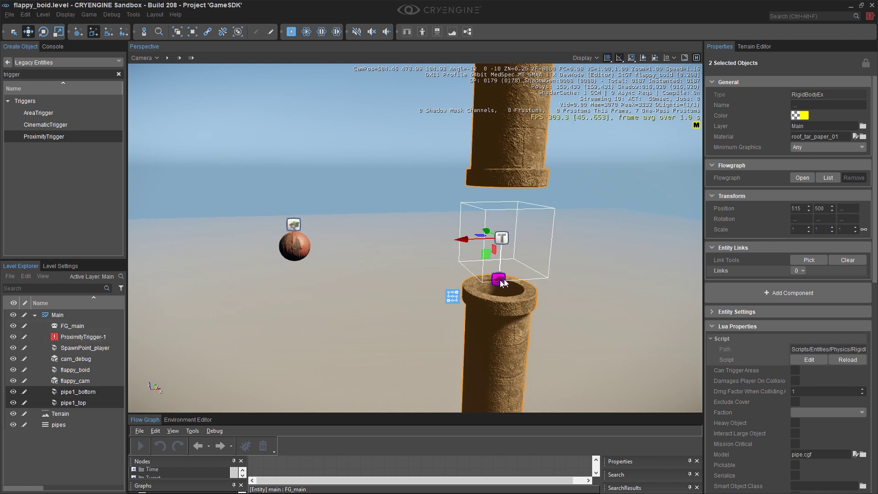
# - Set the proximity trigger's DimZ to 8 and DimX to 1 so it forms a tall, thin box between the pipes
pyautogui.moveTo(520, 280); pyautogui.dragTo(516, 236, button='right')
pyautogui.moveTo(520, 280); pyautogui.dragTo(521, 263, button='middle')
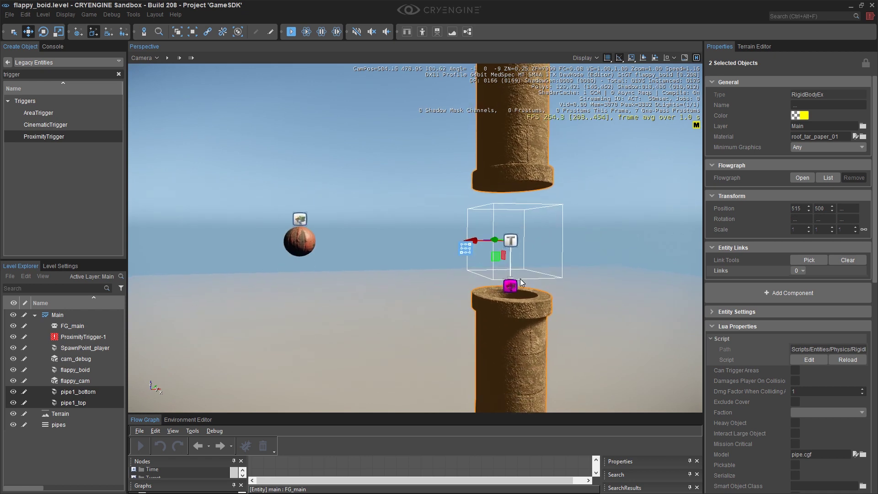
pyautogui.click(512, 241)
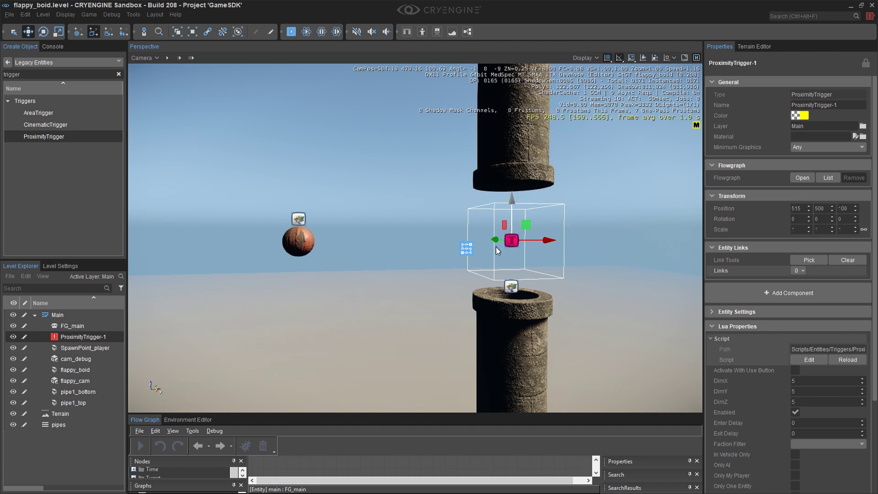
pyautogui.press('d')
pyautogui.moveTo(495, 247); pyautogui.dragTo(463, 245, button='right')
pyautogui.press('d')
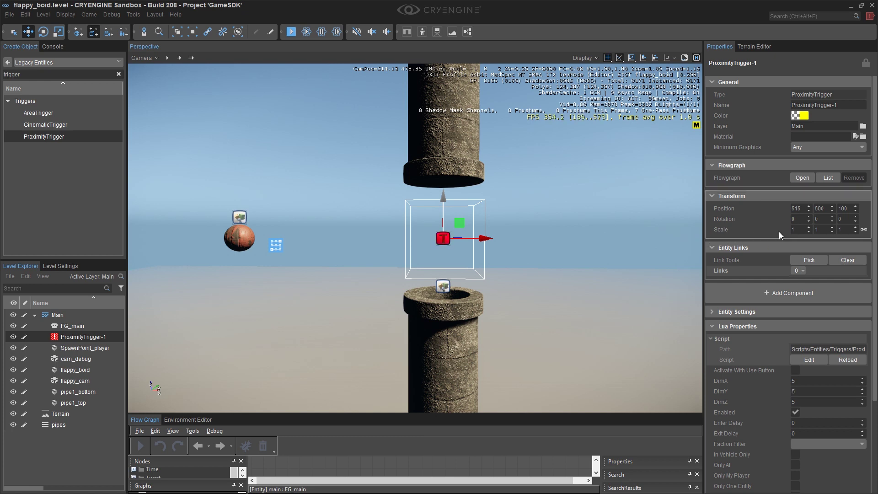
pyautogui.scroll(-3, 783, 224)
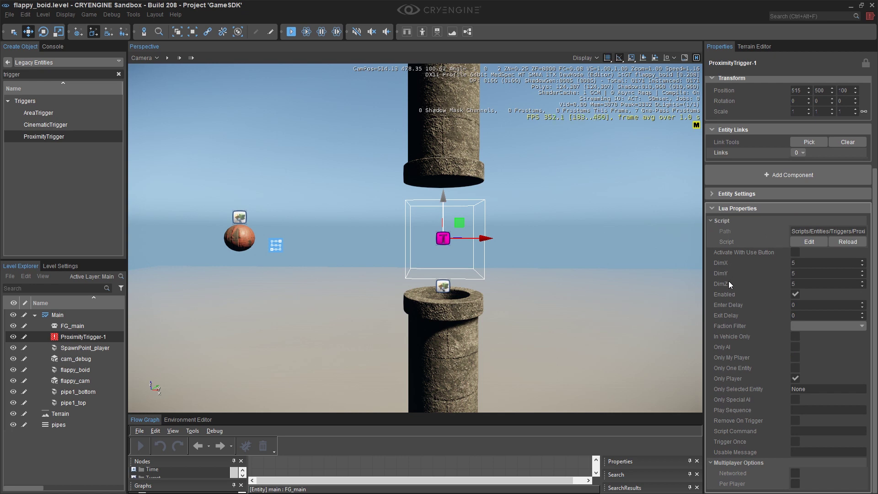
pyautogui.click(793, 283)
pyautogui.press('Delete')
pyautogui.click(803, 283)
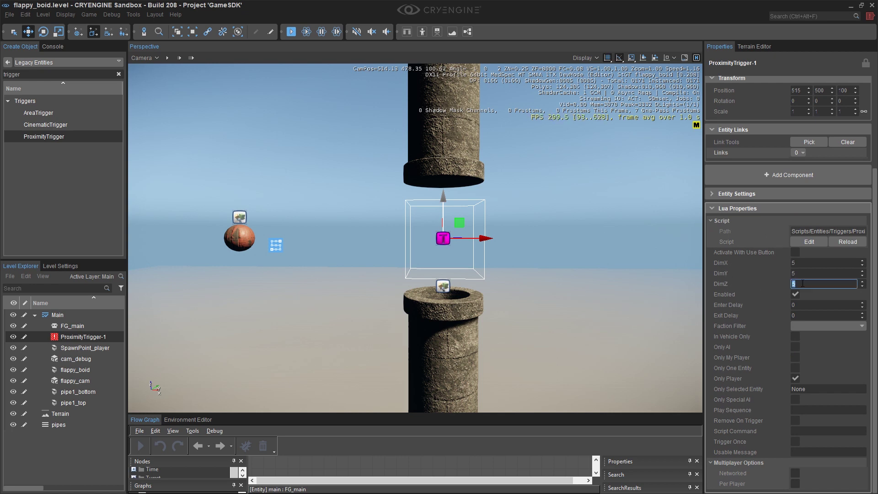
pyautogui.press('Return')
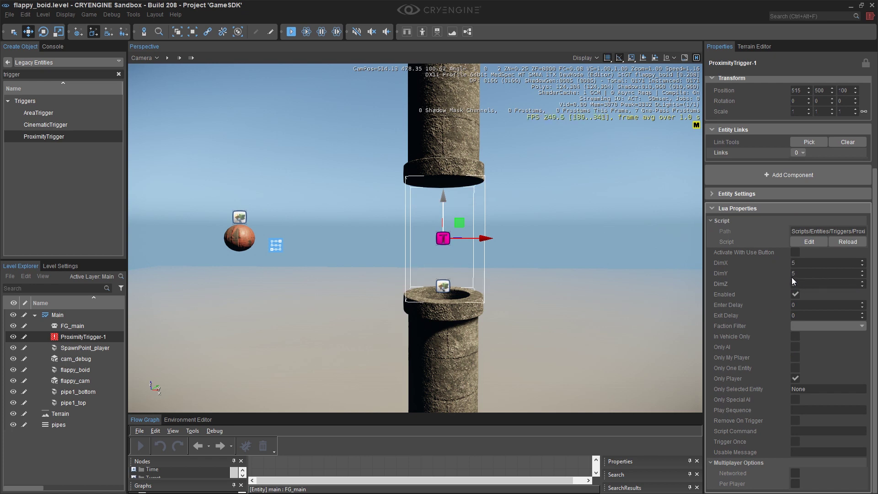
pyautogui.click(800, 264)
pyautogui.write('1')
pyautogui.press('Return')
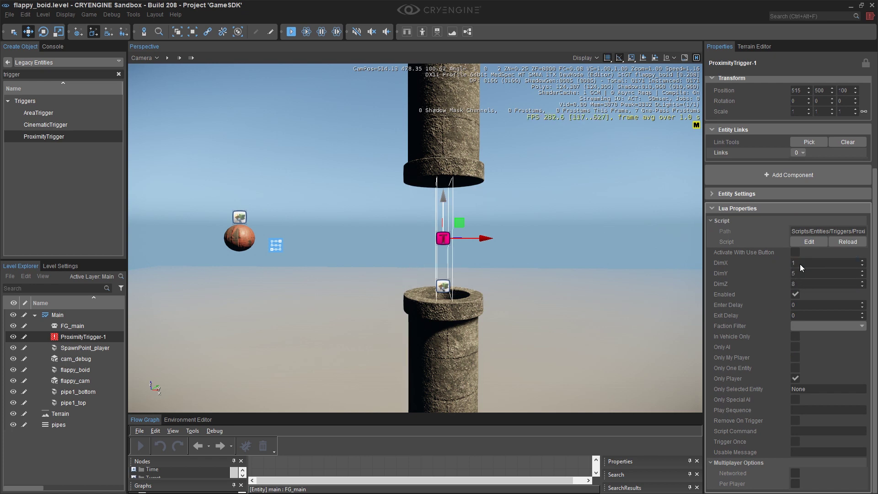
# - Check the trigger's depth against the pipes from the side and set its DimY to 5.5
pyautogui.click(484, 218)
pyautogui.press('a')
pyautogui.moveTo(484, 218); pyautogui.dragTo(430, 217, button='right')
pyautogui.press('w')
pyautogui.press('a')
pyautogui.press('w')
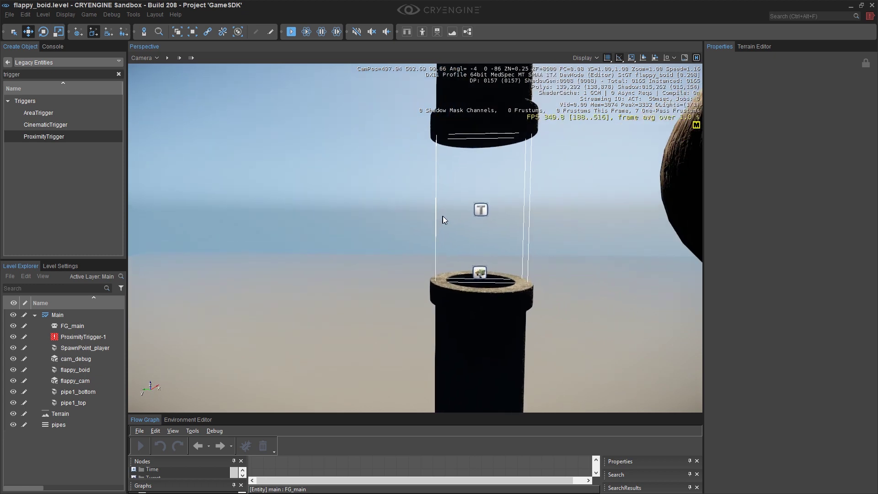
pyautogui.click(481, 212)
pyautogui.press('3')
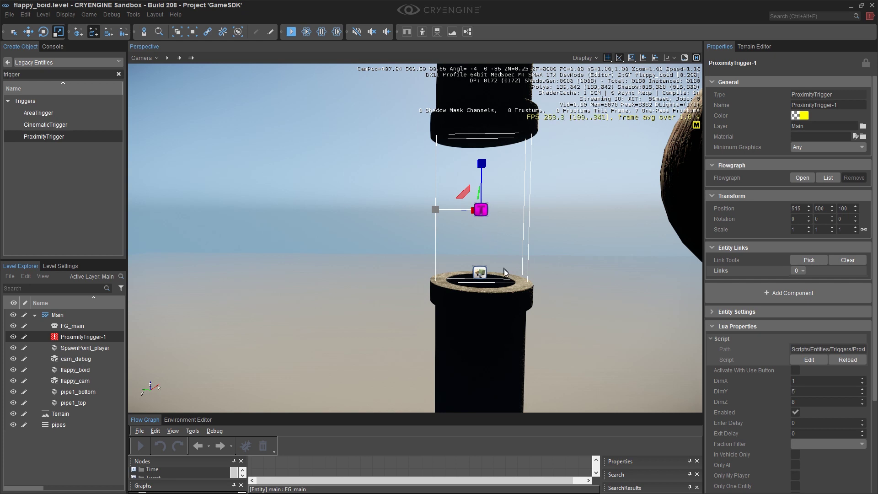
pyautogui.scroll(-1, 739, 287)
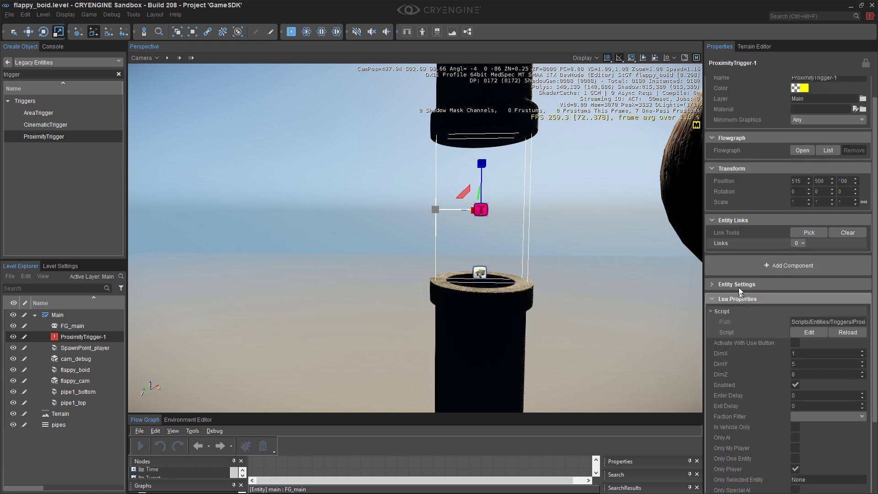
pyautogui.press('1')
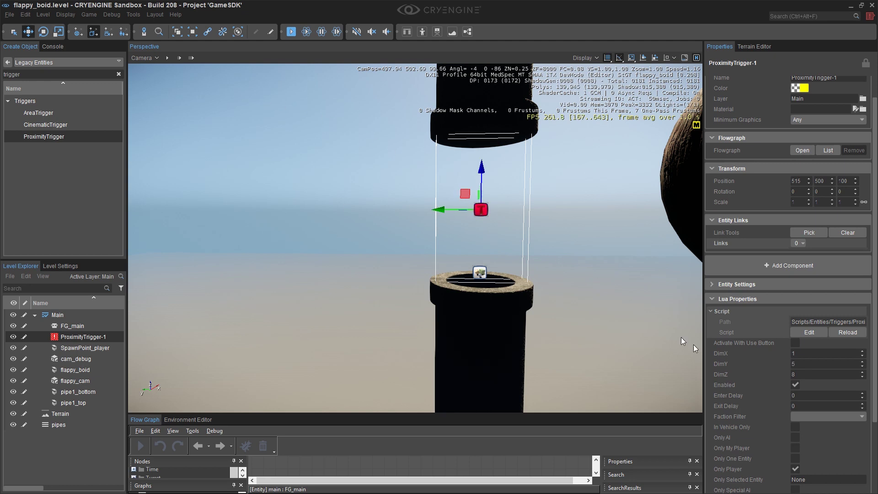
pyautogui.click(802, 362)
pyautogui.write('5.5')
pyautogui.press('Return')
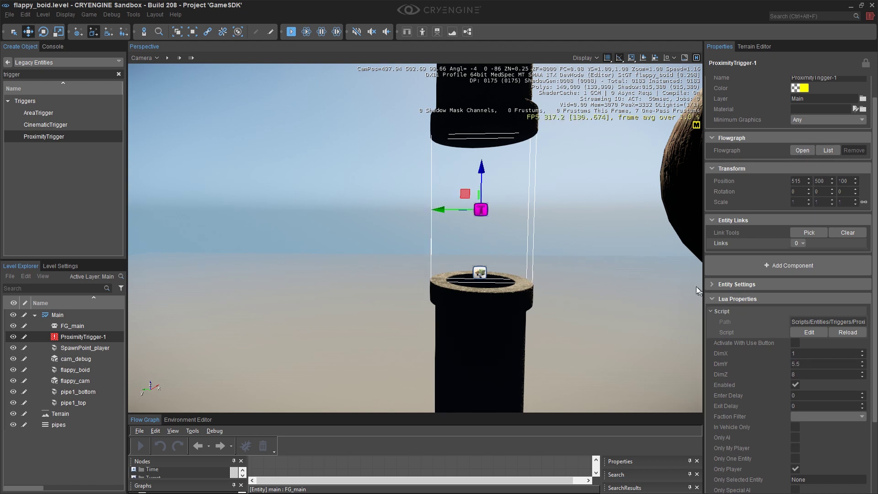
# - Rename ProximityTrigger-1 as score_trigger1
pyautogui.press('d')
pyautogui.moveTo(640, 263); pyautogui.dragTo(581, 261, button='right')
pyautogui.moveTo(673, 258)
pyautogui.mouseDown(button='right')
pyautogui.moveTo(581, 255)
pyautogui.moveTo(568, 242)
pyautogui.moveTo(675, 252)
pyautogui.moveTo(672, 260)
pyautogui.mouseUp(button='right')
pyautogui.press('s')
pyautogui.press('d')
pyautogui.press('d')
pyautogui.press('d')
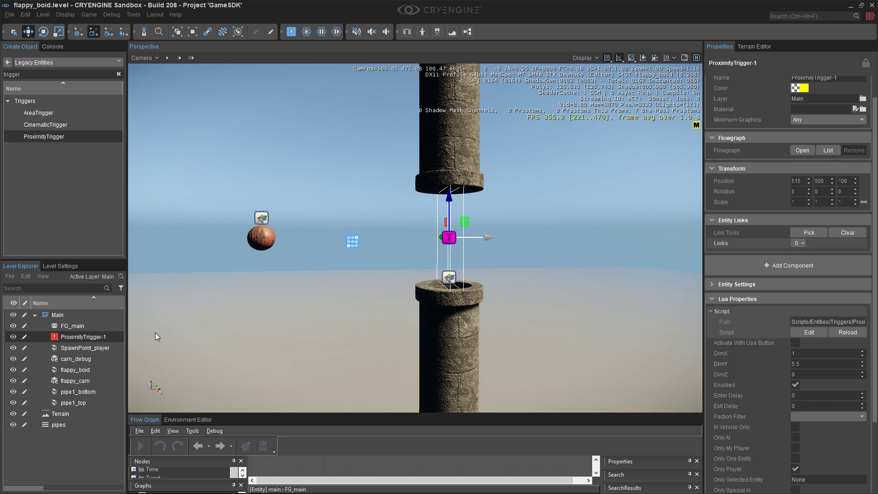
pyautogui.doubleClick(94, 337)
pyautogui.write('s')
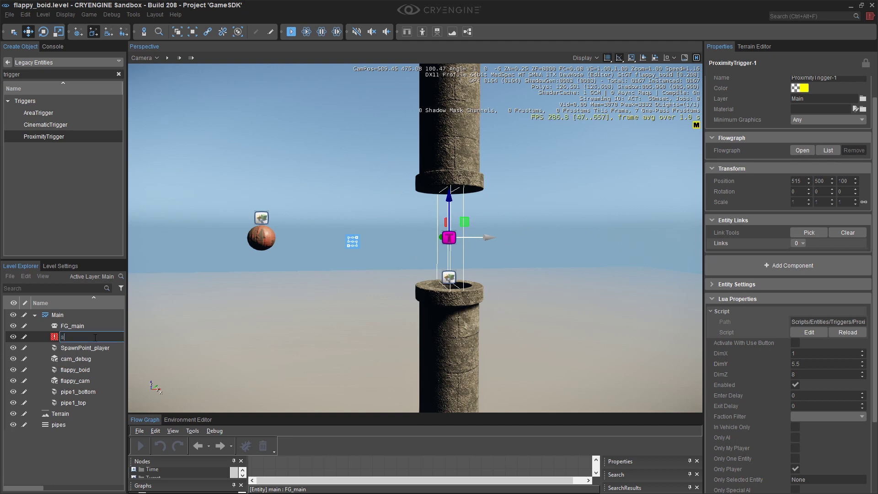
pyautogui.write('core_trigger1')
pyautogui.press('Return')
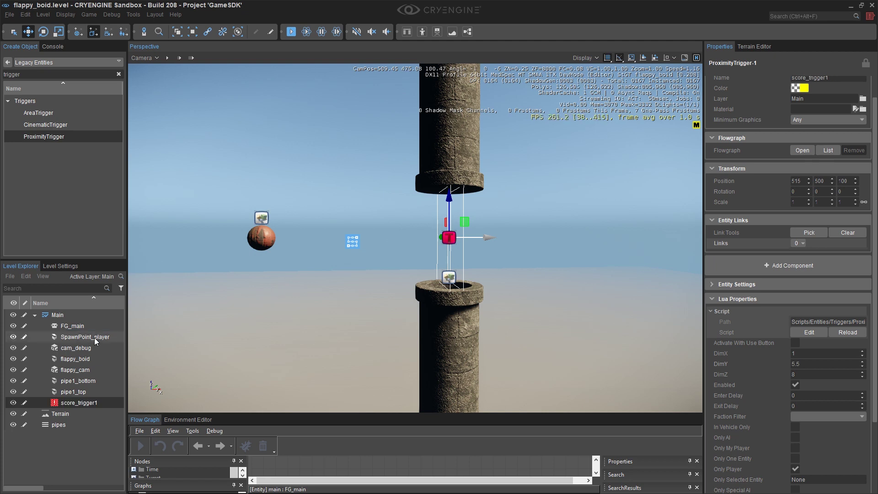
# - Parent pipe1_top and score_trigger1 to pipe1_bottom and expand pipe1_bottom to show its children
pyautogui.click(442, 158)
pyautogui.keyDown('ctrl'); pyautogui.click(450, 321); pyautogui.keyUp('ctrl')
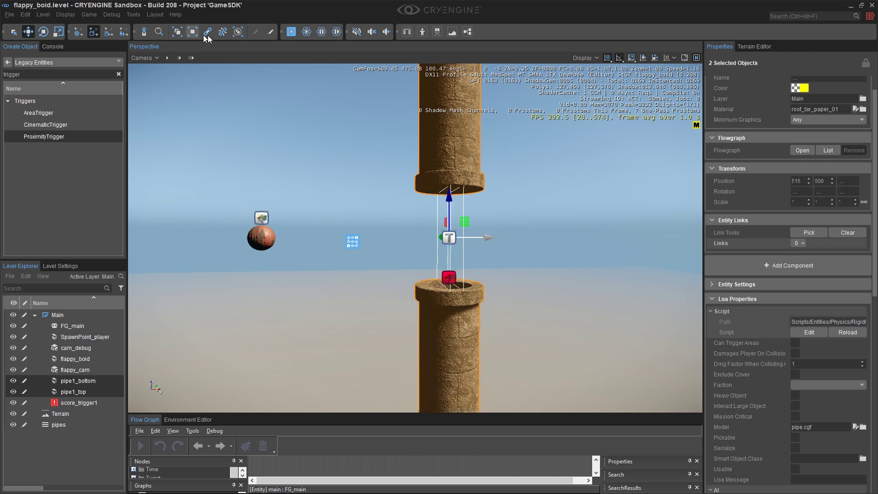
pyautogui.click(353, 177)
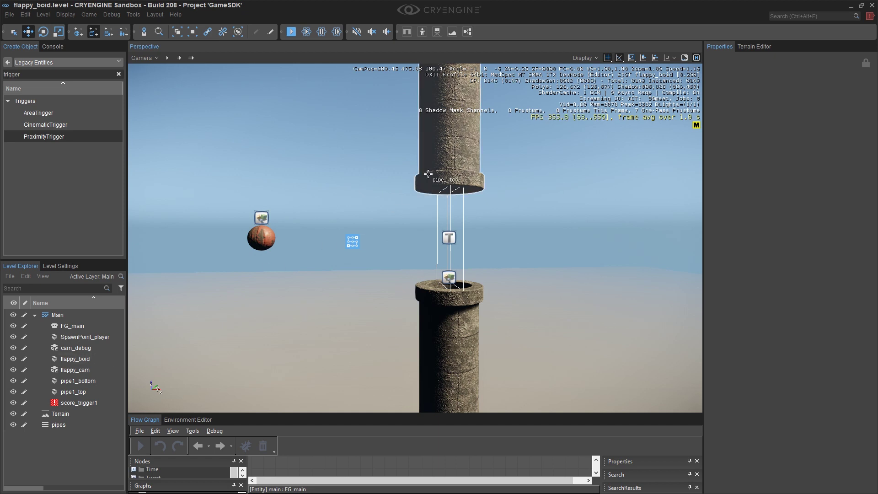
pyautogui.click(445, 188)
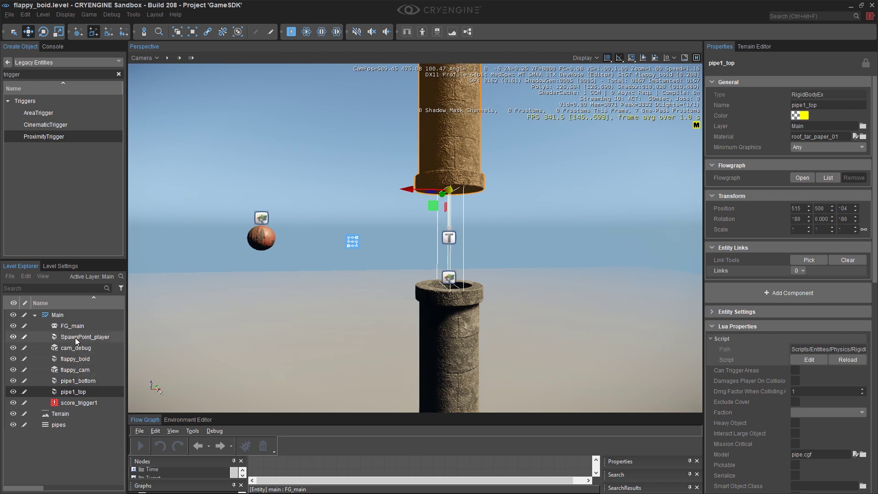
pyautogui.keyDown('ctrl'); pyautogui.click(75, 405); pyautogui.keyUp('ctrl')
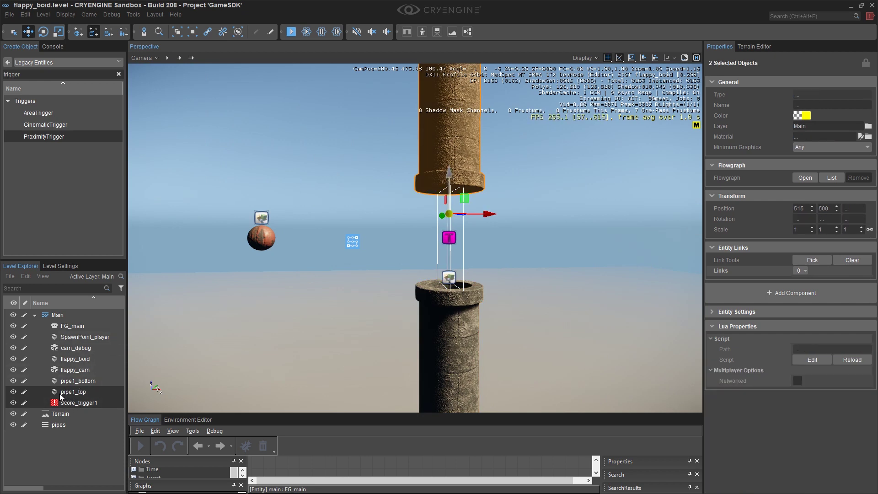
pyautogui.moveTo(59, 393); pyautogui.dragTo(54, 382)
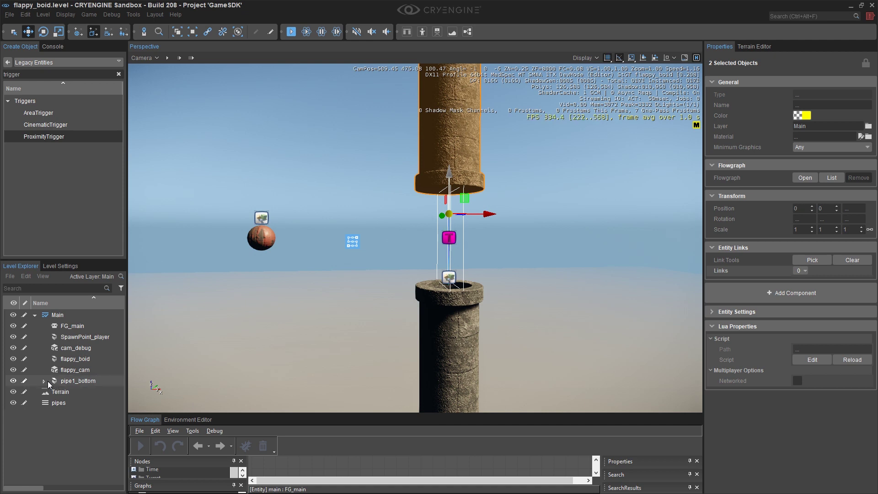
pyautogui.click(44, 380)
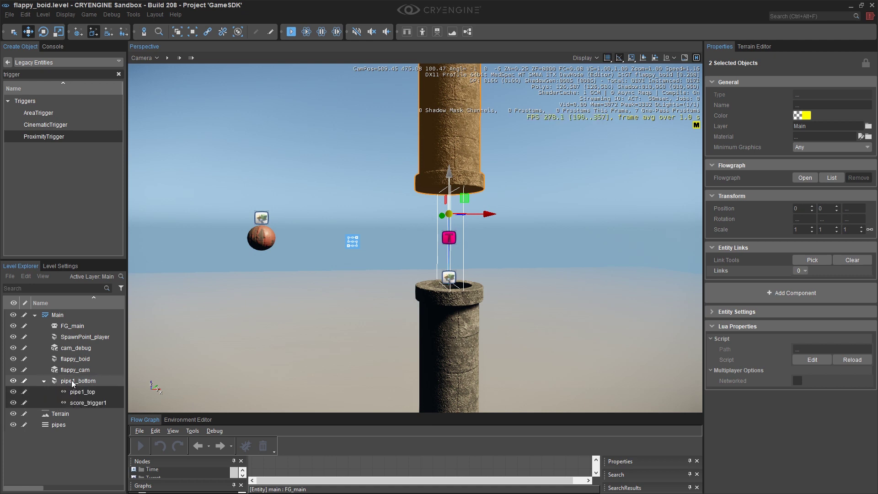
pyautogui.click(56, 380)
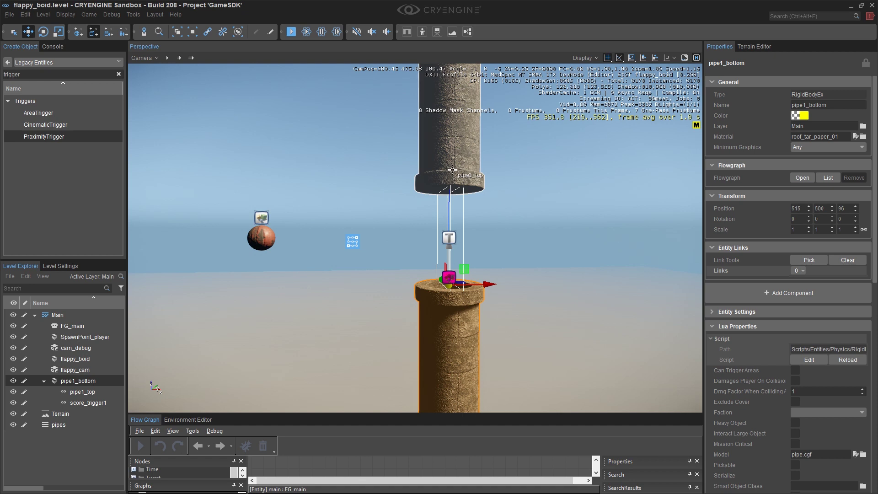
# - Select pipe1_bottom together with its linked top pipe and score trigger, and make a copy of all three
pyautogui.moveTo(452, 170); pyautogui.dragTo(490, 189, button='right')
pyautogui.press('d')
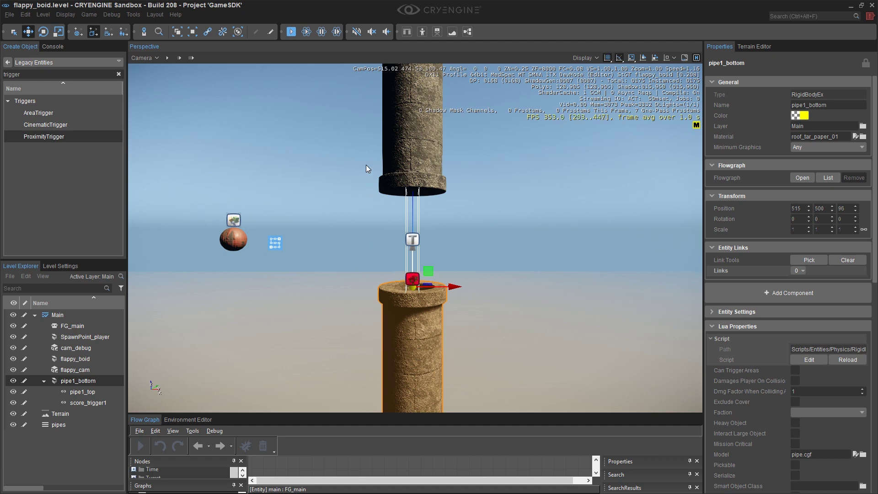
pyautogui.keyDown('shift'); pyautogui.click(99, 402); pyautogui.keyUp('shift')
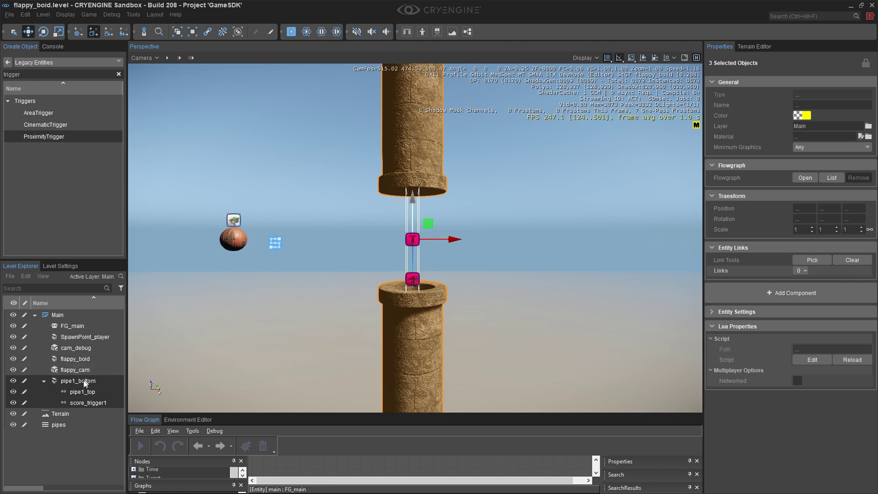
pyautogui.click(26, 14)
pyautogui.click(39, 79)
pyautogui.click(25, 14)
pyautogui.click(46, 100)
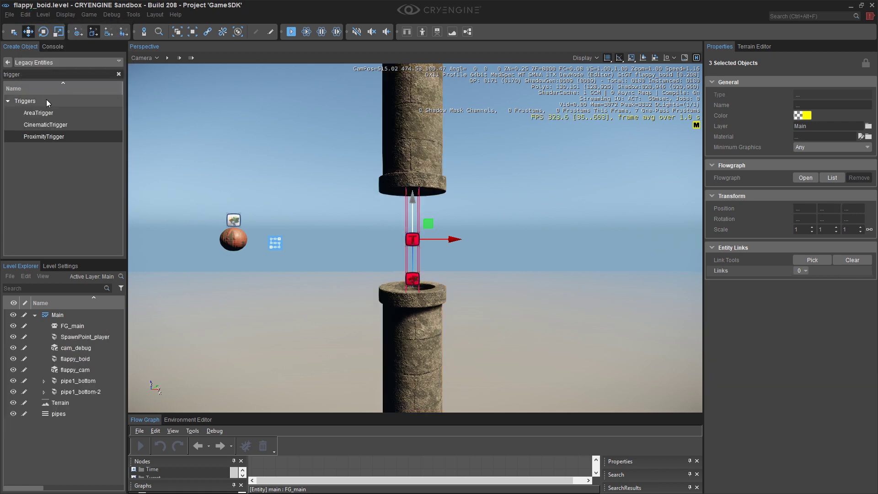
# - Set the X position of the original pipe1_bottom to 485
pyautogui.click(60, 393)
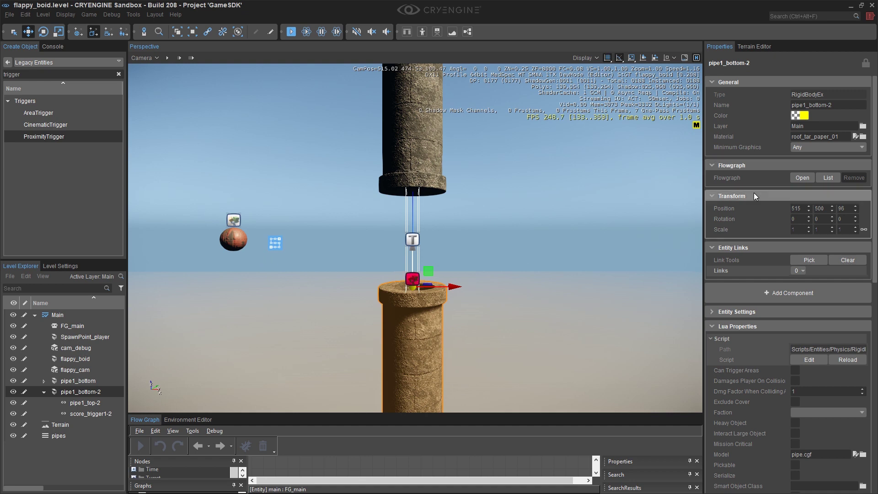
pyautogui.doubleClick(796, 209)
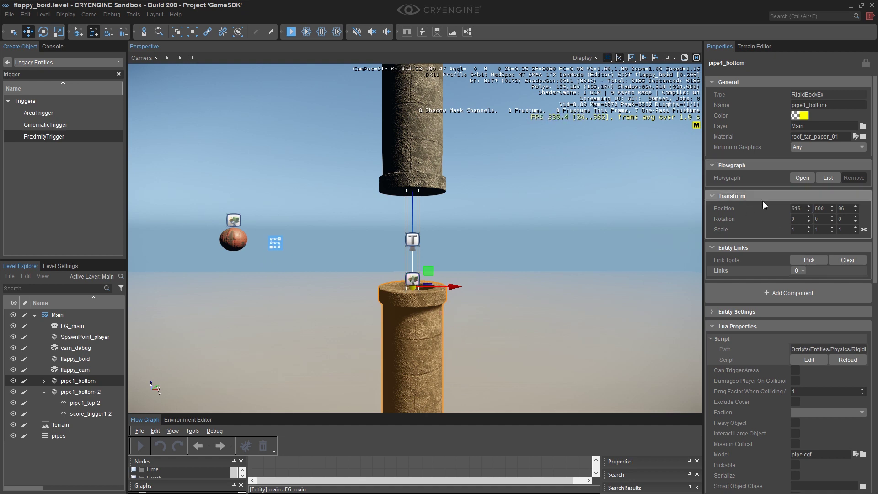
pyautogui.click(797, 206)
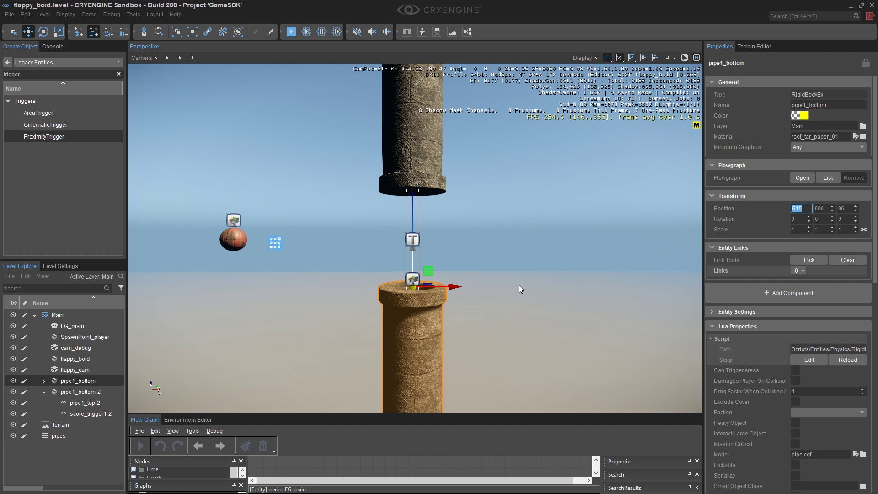
pyautogui.press('a')
pyautogui.moveTo(451, 261); pyautogui.dragTo(517, 267, button='right')
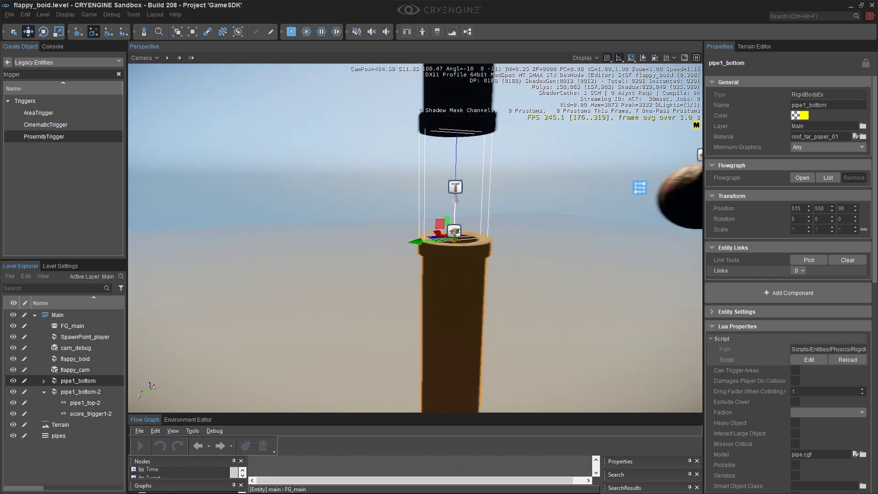
pyautogui.moveTo(412, 250)
pyautogui.keyDown('alt'); pyautogui.mouseDown(button='middle')
pyautogui.moveTo(393, 252)
pyautogui.moveTo(413, 251)
pyautogui.mouseUp(button='middle'); pyautogui.keyUp('alt')
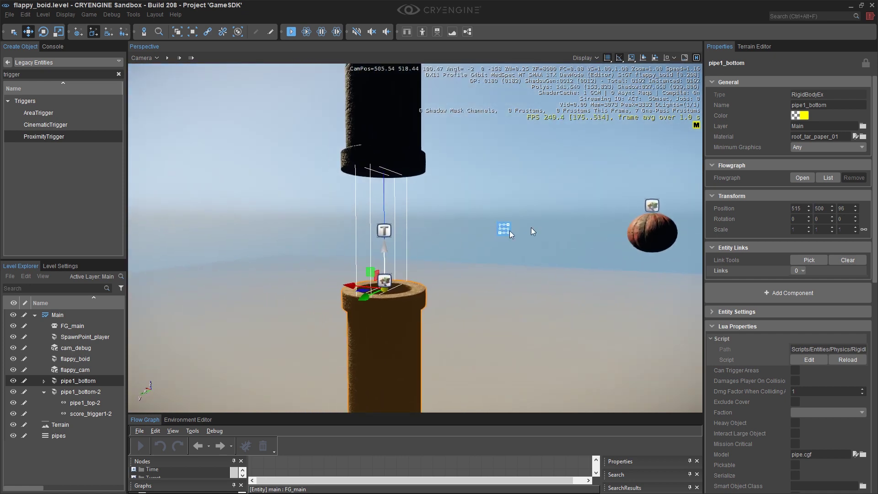
pyautogui.click(798, 211)
pyautogui.write('48')
pyautogui.write('0')
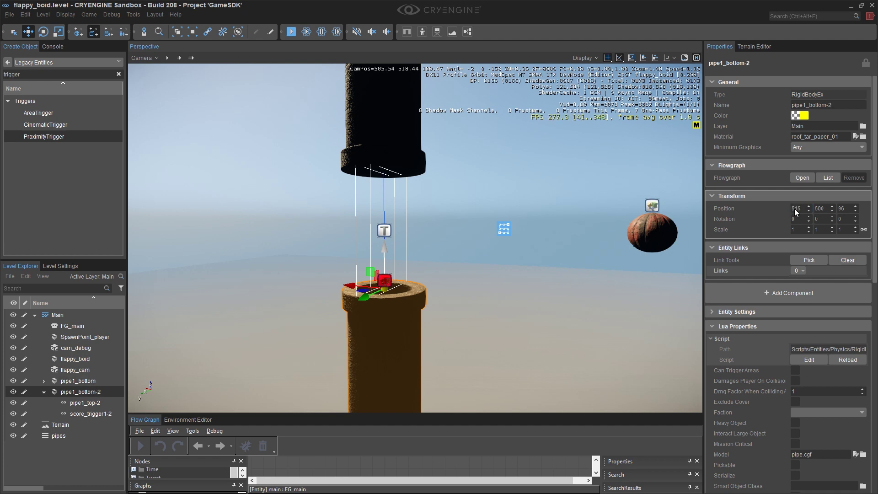
# - Set the X position of pipe1_bottom-2 to 470
pyautogui.doubleClick(795, 210)
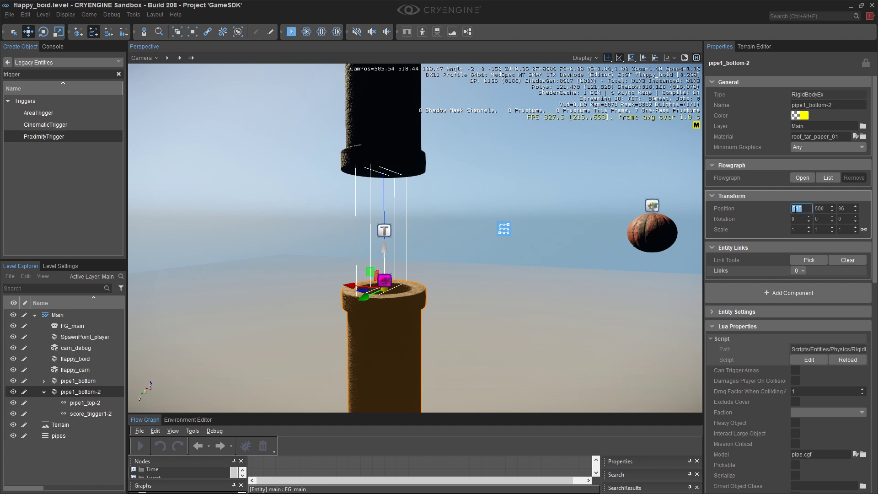
pyautogui.write('470')
pyautogui.press('Return')
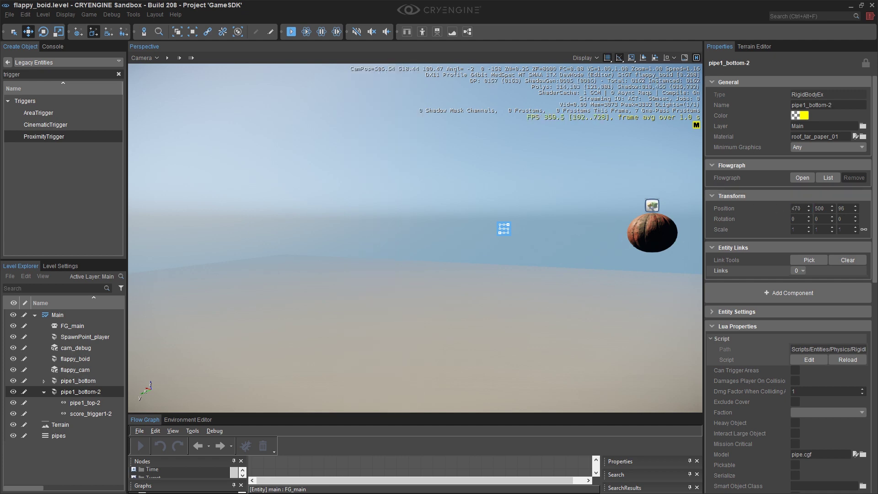
# - Bring both pipe sets into view and compare the X positions of the two bottom pipes and flappy_boid
pyautogui.moveTo(476, 228); pyautogui.dragTo(508, 230, button='right')
pyautogui.moveTo(586, 231); pyautogui.dragTo(629, 232, button='right')
pyautogui.press('s')
pyautogui.press('d')
pyautogui.moveTo(496, 235)
pyautogui.mouseDown(button='right')
pyautogui.moveTo(508, 235)
pyautogui.moveTo(495, 235)
pyautogui.mouseUp(button='right')
pyautogui.click(416, 283)
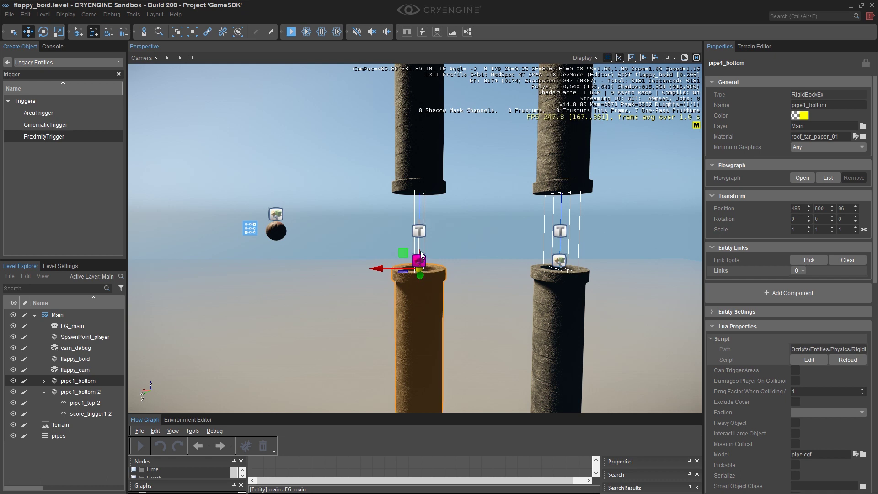
pyautogui.click(561, 262)
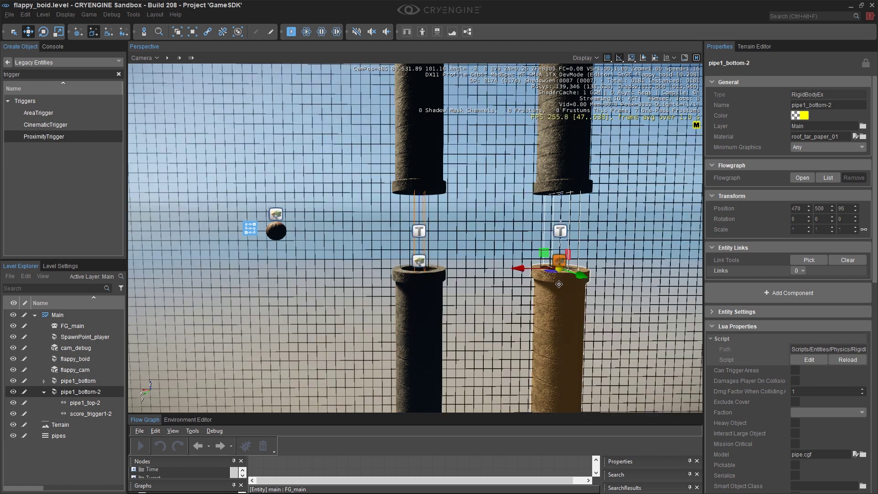
pyautogui.click(276, 215)
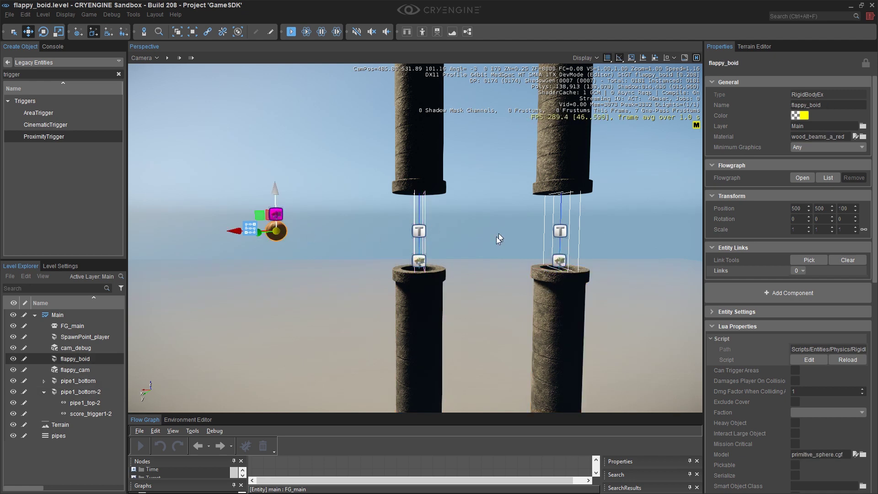
pyautogui.click(428, 291)
pyautogui.click(567, 291)
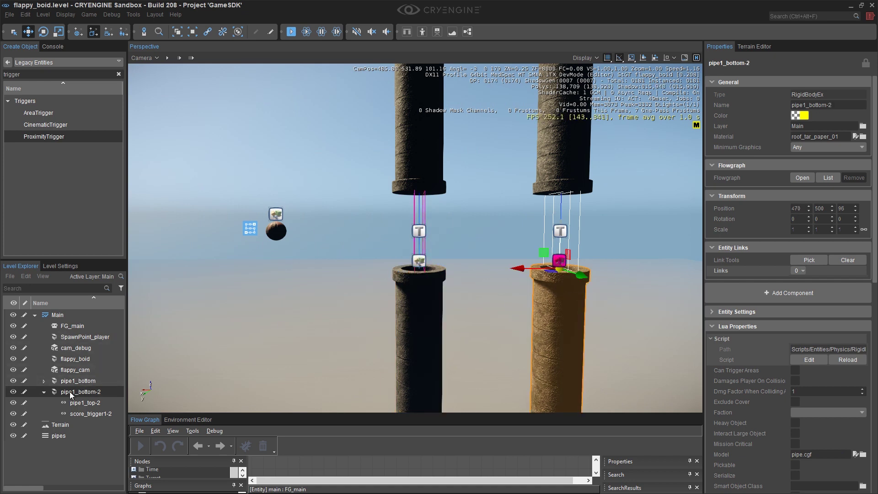
# - Try moving pipe1_bottom-2 with its children, and undo the move
pyautogui.moveTo(520, 265); pyautogui.dragTo(551, 226)
pyautogui.hotkey('ctrl', 'z')
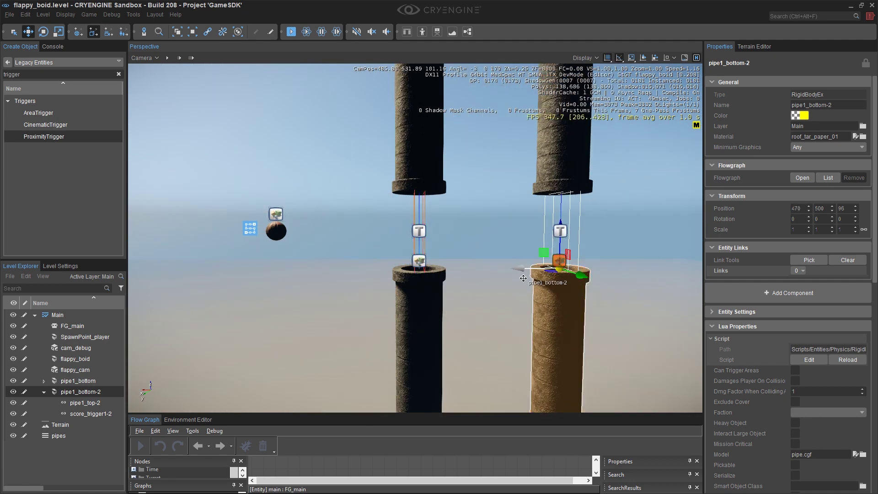
pyautogui.scroll(4, 524, 246)
pyautogui.scroll(1, 529, 230)
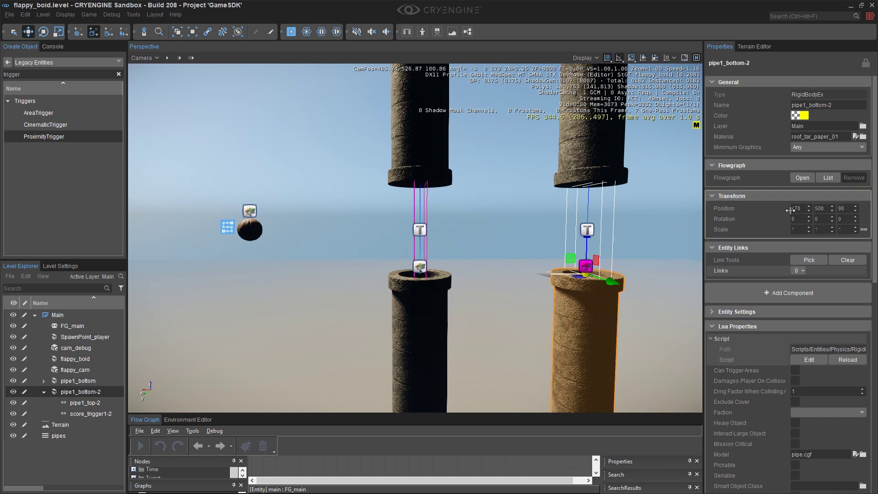
pyautogui.click(597, 153)
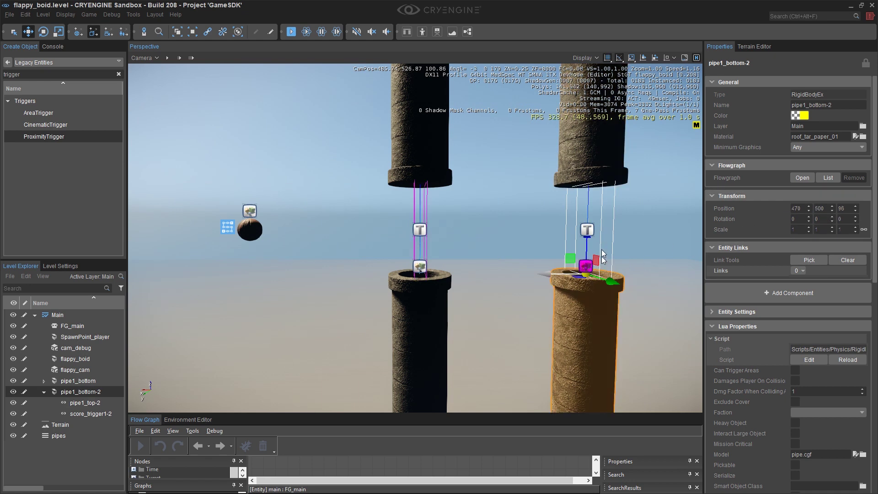
pyautogui.click(583, 292)
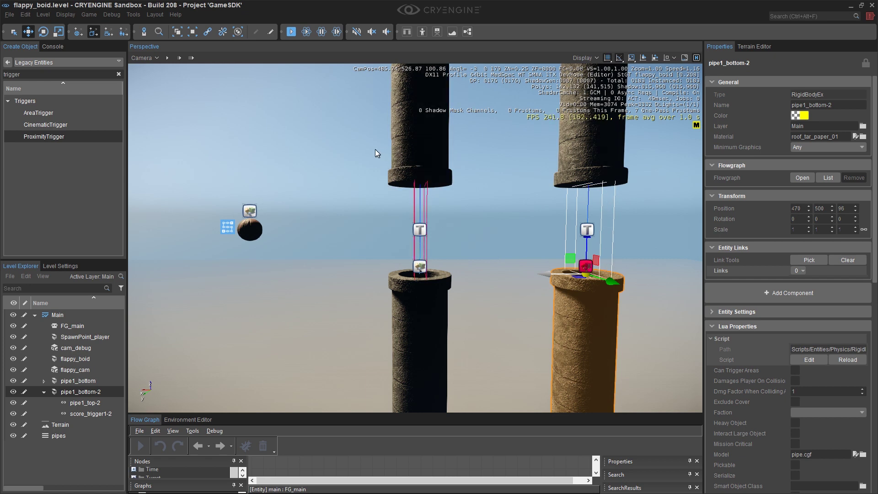
# - Select both complete pipe sets with their triggers, and copy and paste them in place
pyautogui.moveTo(355, 142); pyautogui.dragTo(627, 332)
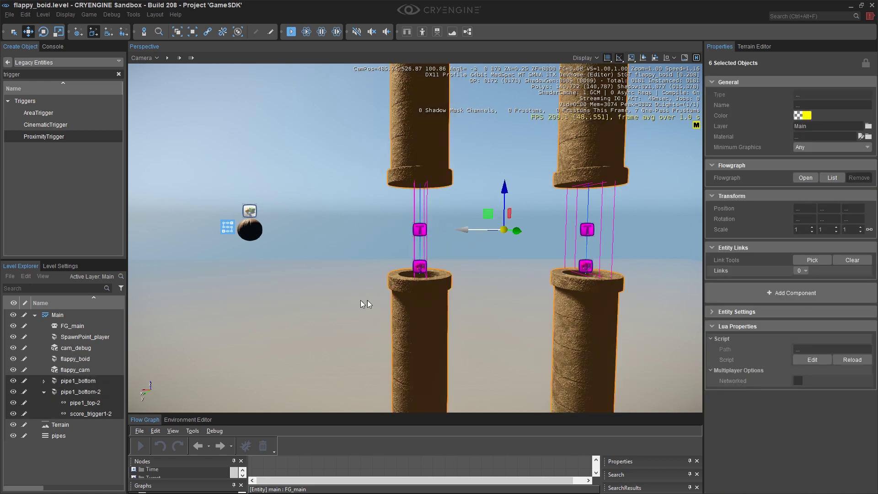
pyautogui.click(28, 15)
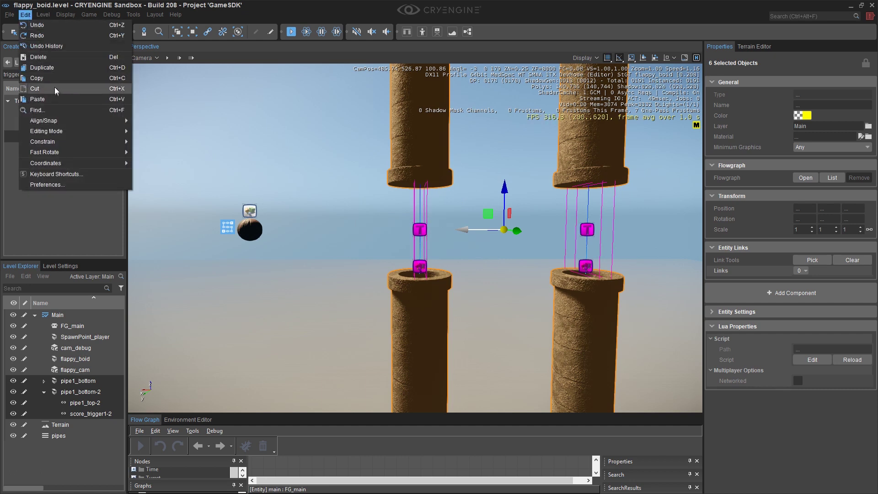
pyautogui.click(51, 79)
pyautogui.click(25, 14)
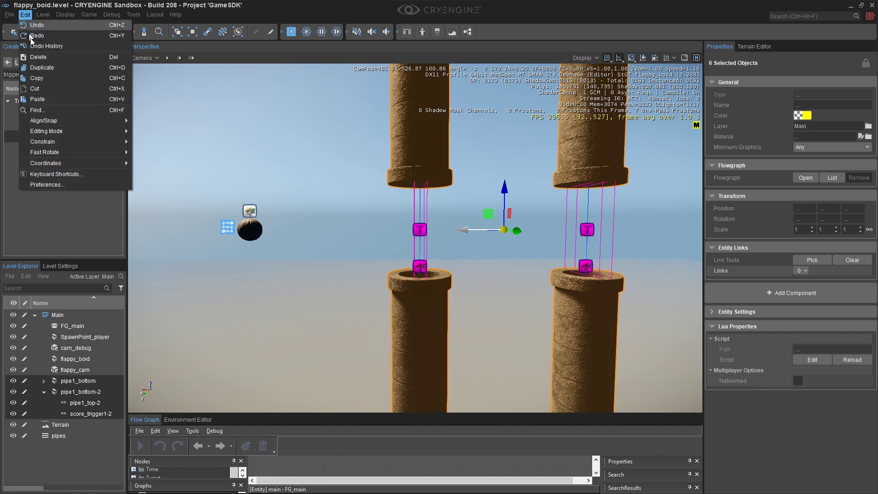
pyautogui.click(32, 99)
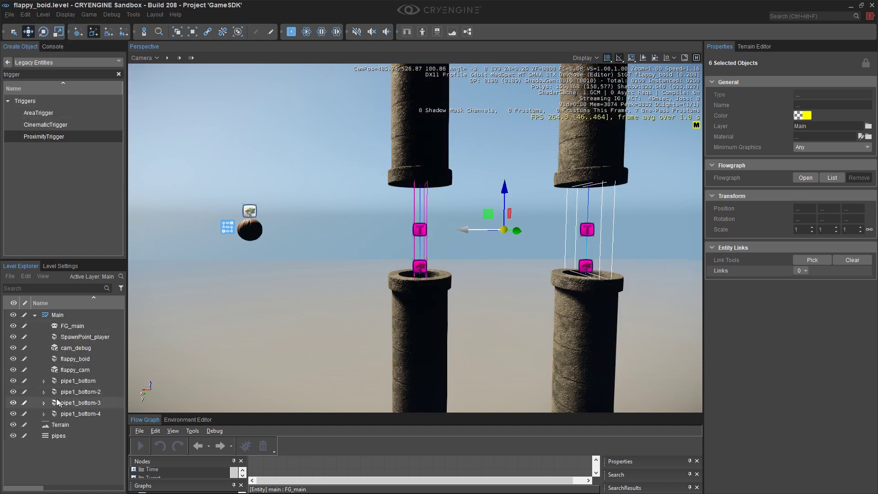
# - Expand pipe1_bottom-2 in the object hierarchy and rename it as pipe2_bottom
pyautogui.click(44, 393)
pyautogui.click(71, 395)
pyautogui.click(83, 393)
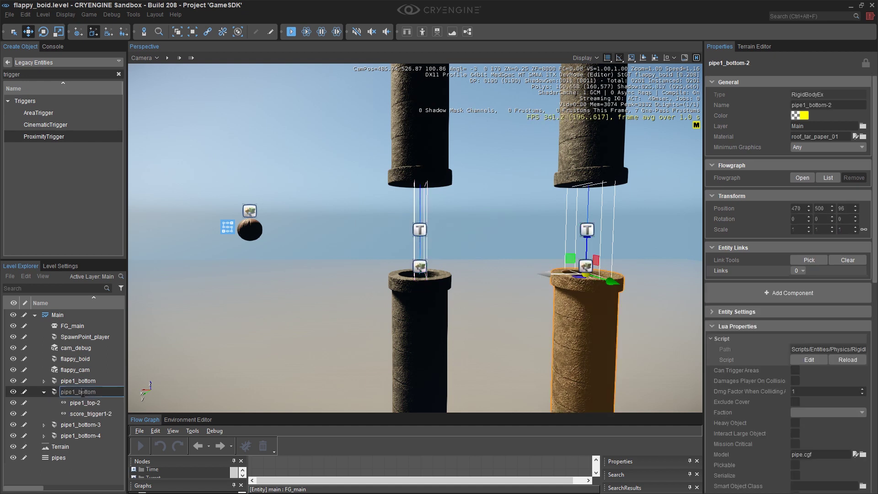
pyautogui.press('BackSpace')
pyautogui.write('2')
pyautogui.press('Return')
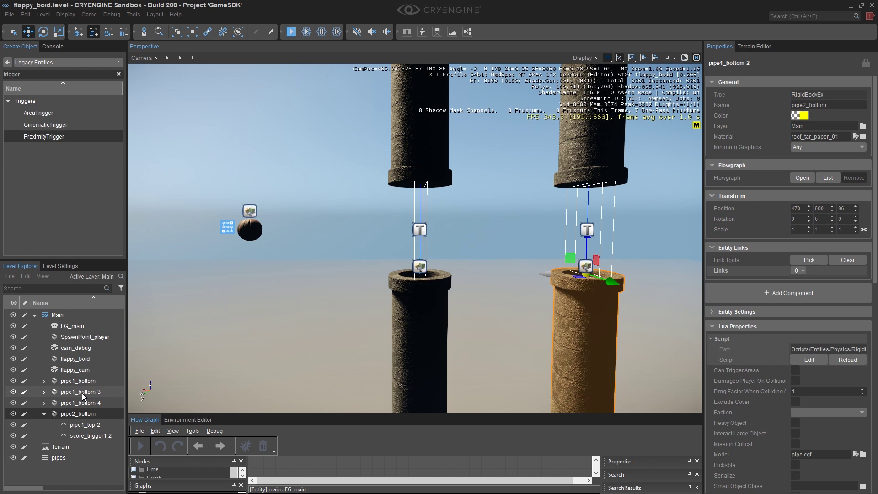
# - Rename pipe1_top-2, the child of pipe2_bottom, as pipe2_top
pyautogui.doubleClick(73, 415)
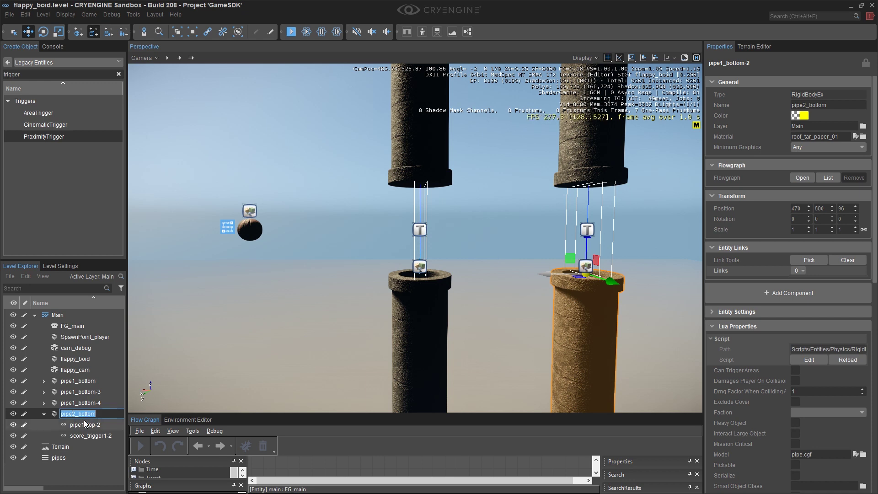
pyautogui.click(56, 405)
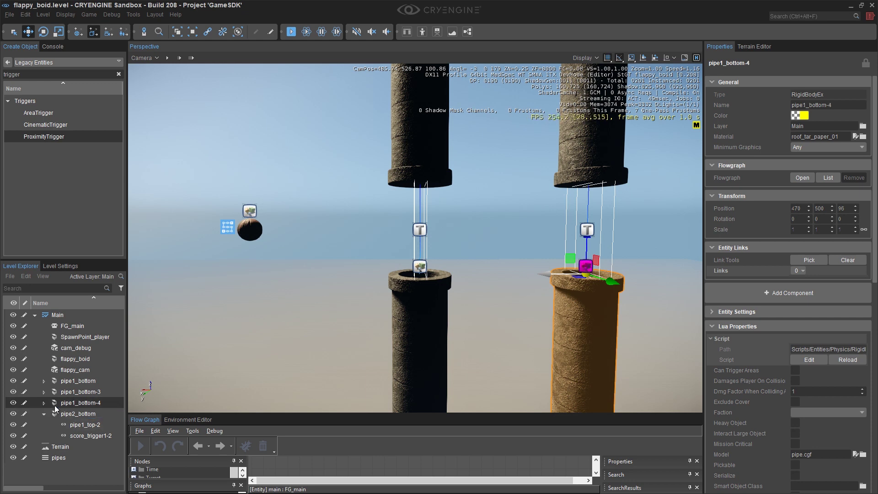
pyautogui.doubleClick(67, 425)
pyautogui.moveTo(416, 257); pyautogui.dragTo(402, 263, button='right')
pyautogui.doubleClick(83, 425)
pyautogui.write('pipe2_top')
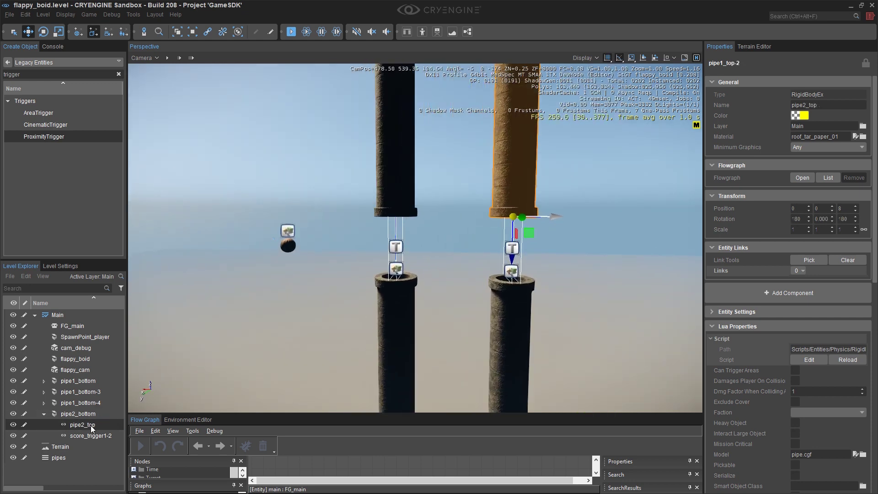
# - Rename score_trigger1-2, the trigger under pipe2_bottom, as score_trigger2
pyautogui.press('Return')
pyautogui.doubleClick(87, 436)
pyautogui.write('score_trigger2')
pyautogui.press('Return')
# - Rename pipe1_bottom-3 as pipe3_bottom and its child pipe1_top-3 as pipe3_top
pyautogui.click(71, 394)
pyautogui.doubleClick(70, 394)
pyautogui.write('pipe3_bottom')
pyautogui.press('Return')
pyautogui.doubleClick(80, 448)
pyautogui.write('pipe3_top-3')
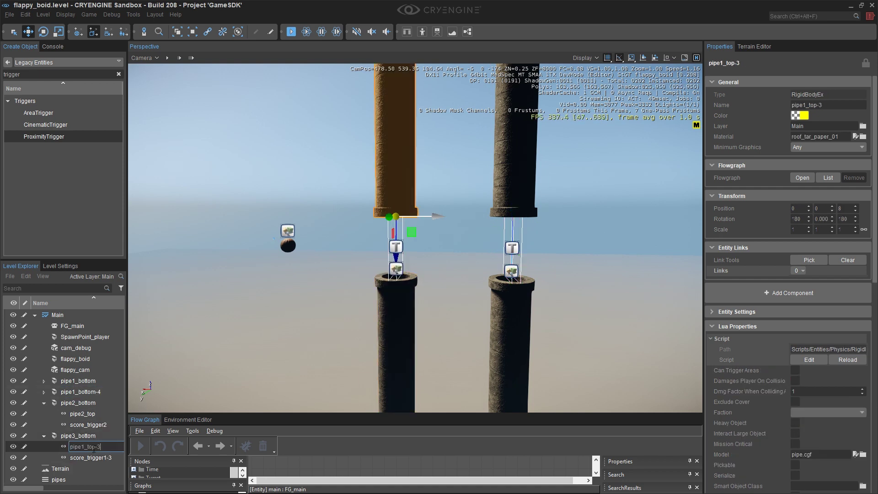
pyautogui.press('Return')
# - Rename score_trigger1-3 as score_trigger3, and move pipe3_bottom with its children along X to one even spacing beyond the second pipe set
pyautogui.doubleClick(83, 459)
pyautogui.write('score_trigger3')
pyautogui.click(63, 436)
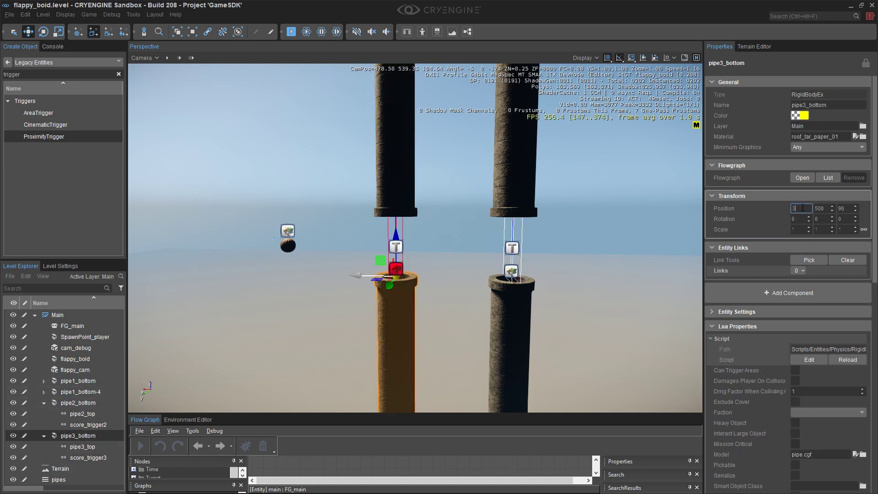
# - Rename pipe1_bottom-4 as pipe4_bottom and set its X position to 440
pyautogui.doubleClick(84, 392)
pyautogui.doubleClick(83, 393)
pyautogui.write('pipe4_bottom')
pyautogui.press('Return')
pyautogui.doubleClick(797, 209)
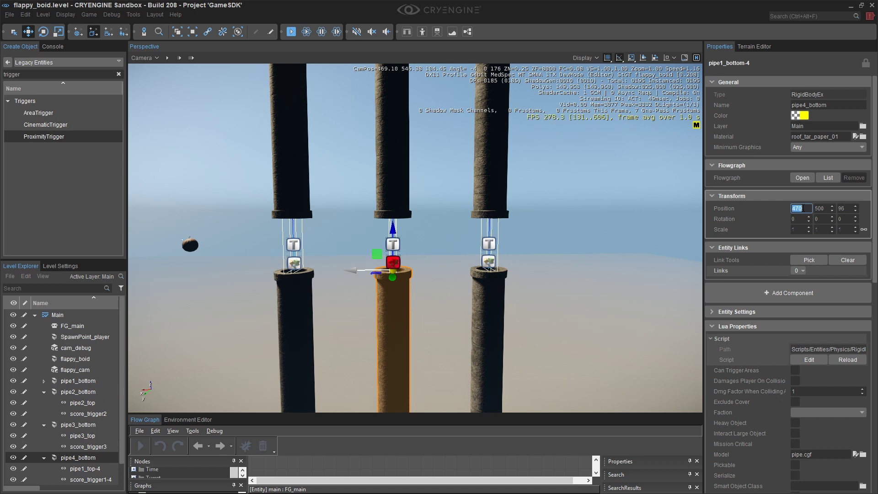
pyautogui.write('440')
pyautogui.press('Return')
# - Rename the children of pipe4_bottom, pipe1_top-4 as pipe4_top and score_trigger1-4 as score_trigger4
pyautogui.doubleClick(111, 469)
pyautogui.write('pipe4_top')
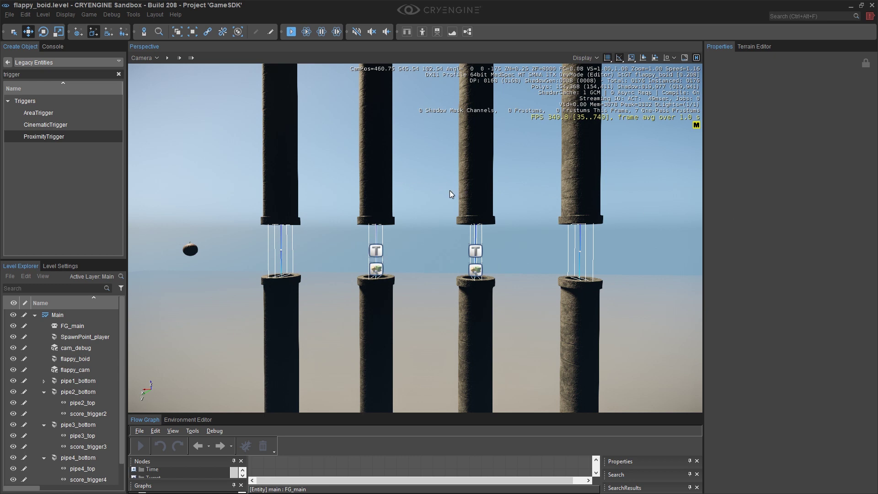
# - Store the current camera view of the four pipe sets as remembered location 1
pyautogui.click(66, 15)
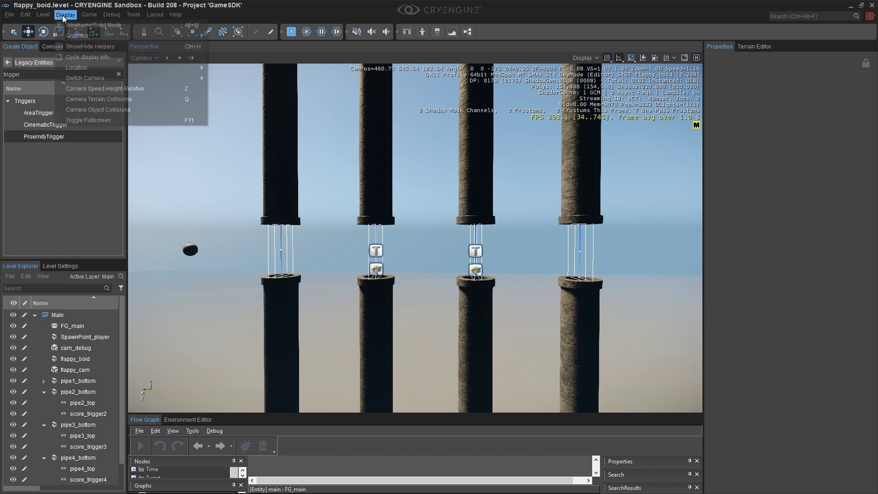
pyautogui.moveTo(153, 69)
pyautogui.moveTo(239, 68)
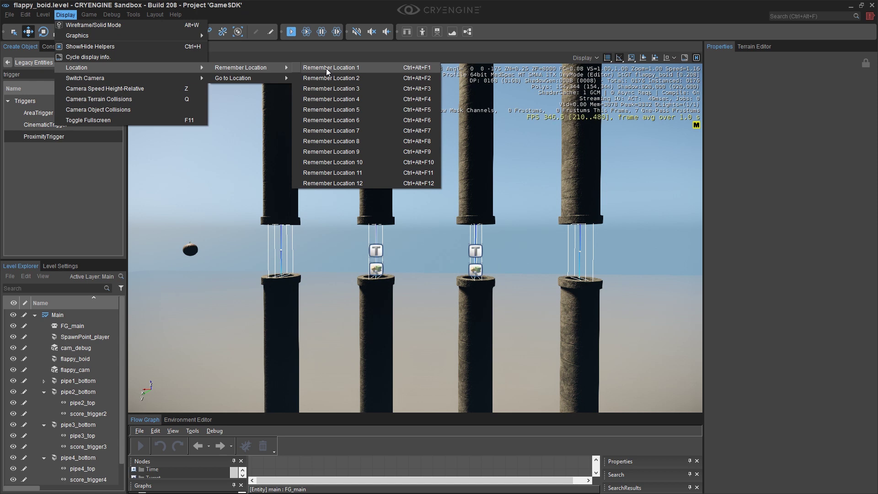
pyautogui.moveTo(281, 76)
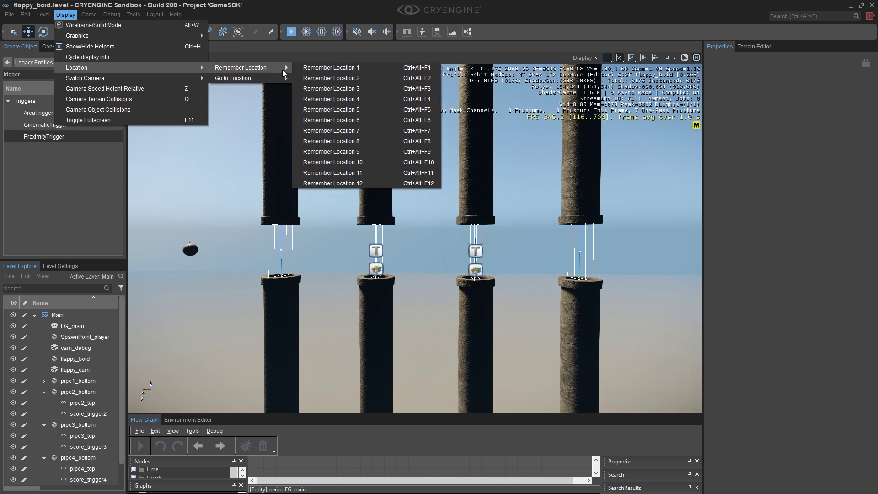
pyautogui.click(312, 70)
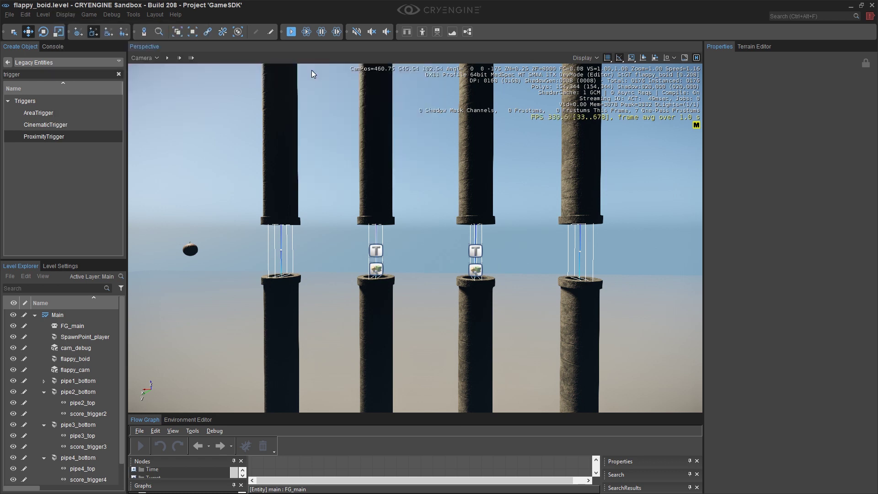
# - Move the camera far back from the pipes and return to remembered location 1 to test it
pyautogui.press('s')
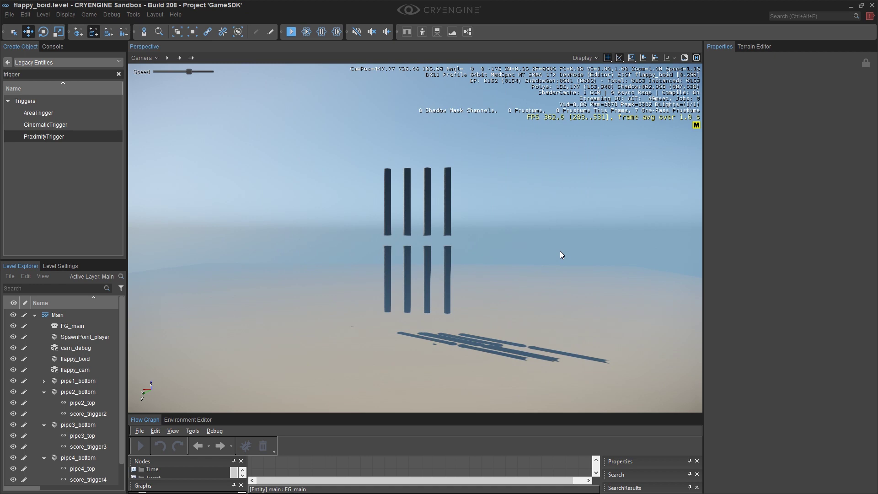
pyautogui.hotkey('shift', 'F1')
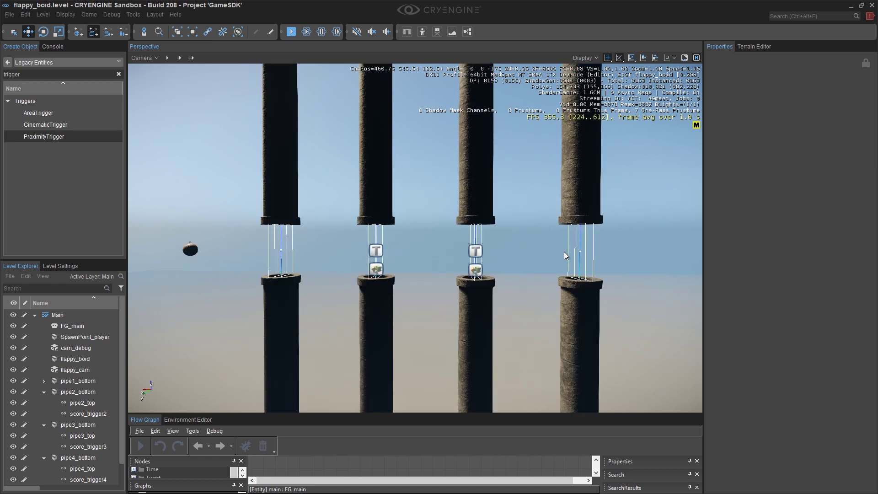